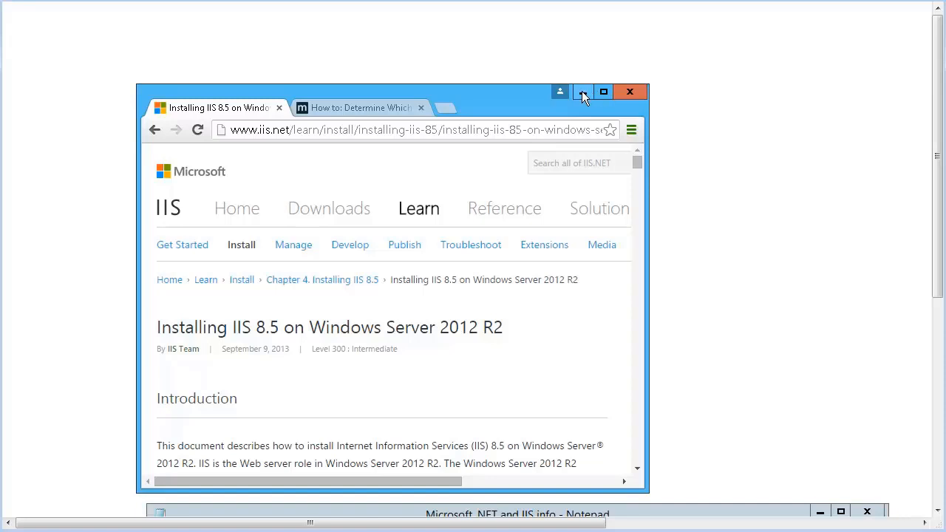
Look up the Release DWORD value 379893 in the MSDN table of .NET Framework versions.
{"action": "left_click", "coordinate": [582, 92]}
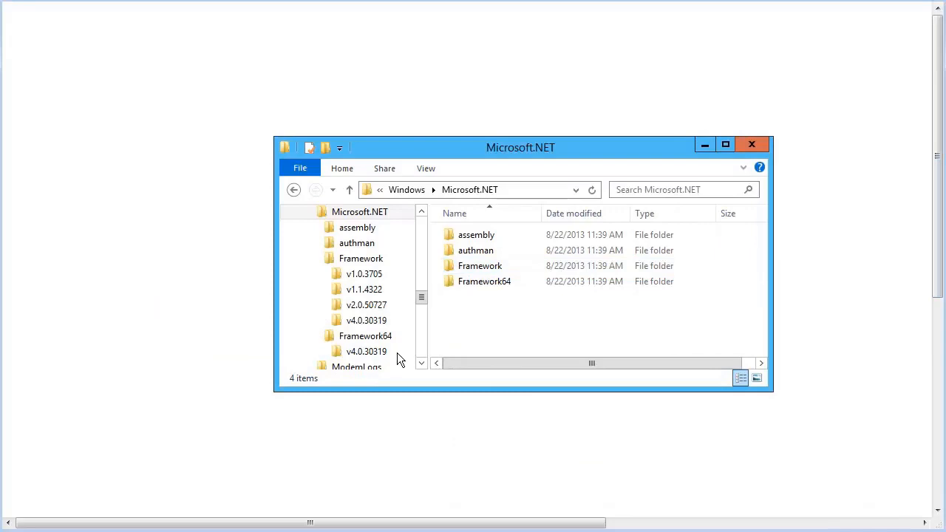
{"action": "left_click", "coordinate": [705, 146]}
{"action": "left_click", "coordinate": [819, 416]}
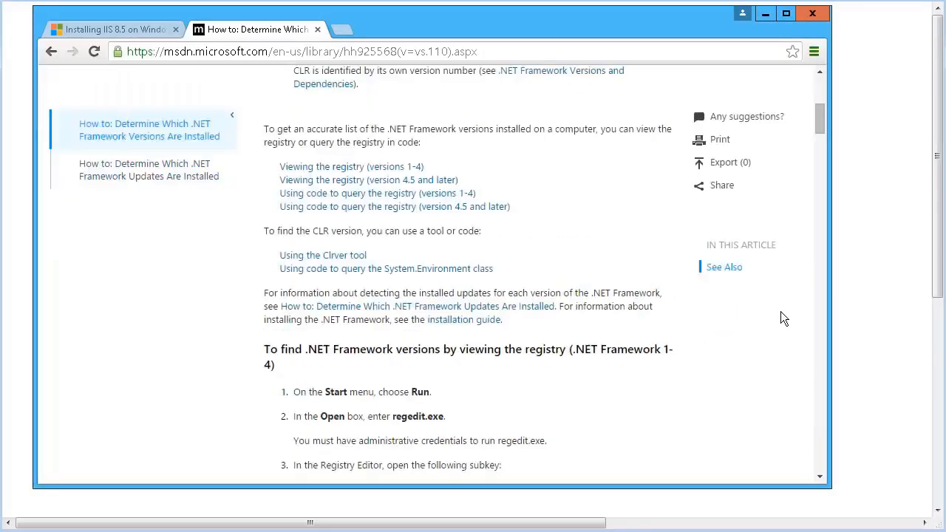
{"action": "left_click", "coordinate": [765, 14]}
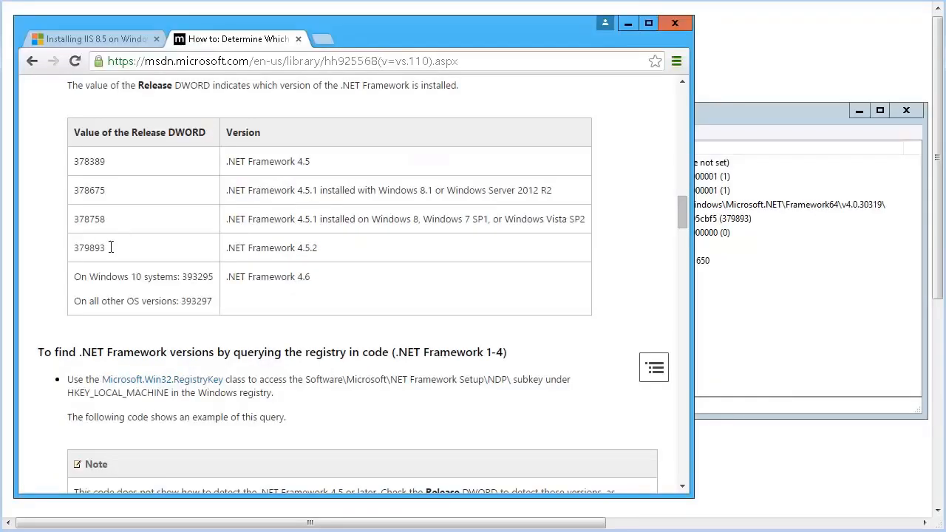
{"action": "double_click", "coordinate": [108, 247]}
Open Server Manager and begin adding roles and features as a role-based installation on server W2K12R264 from the server pool.
{"action": "key", "text": "super"}
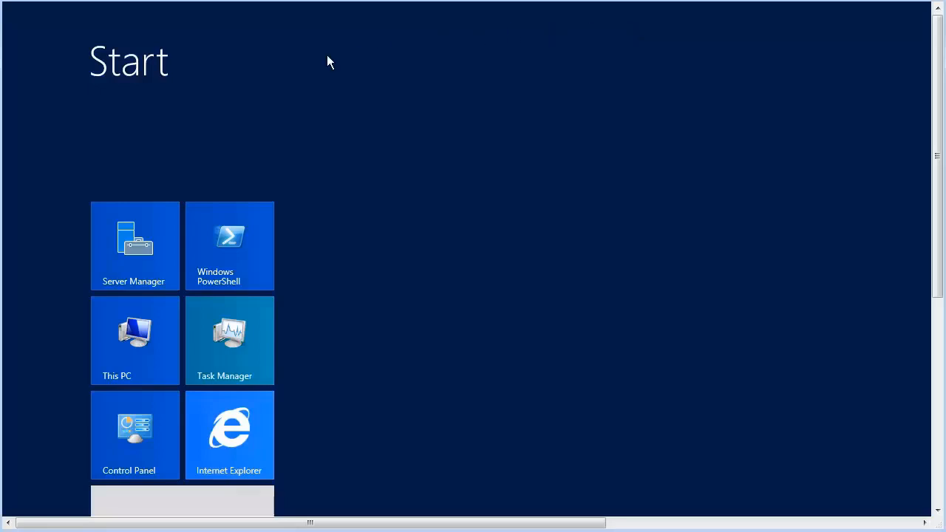
{"action": "left_click", "coordinate": [145, 269]}
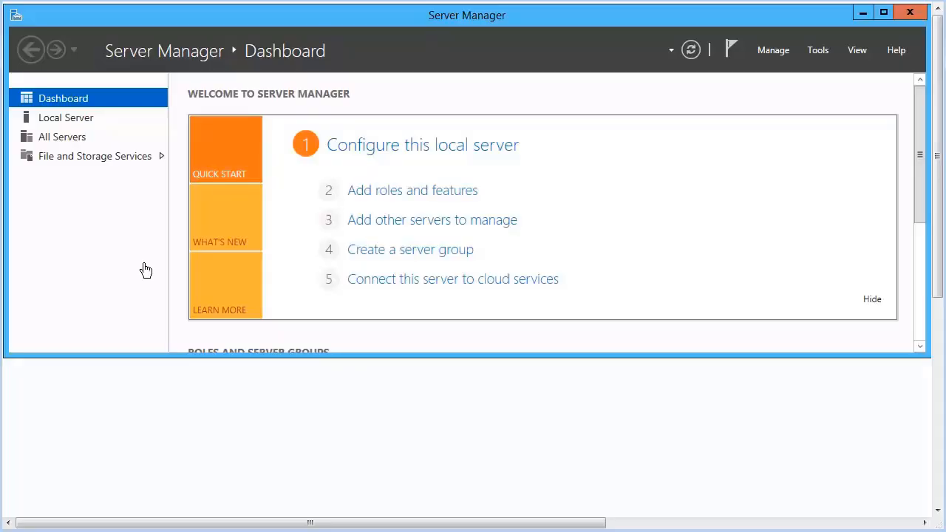
{"action": "left_click", "coordinate": [451, 194]}
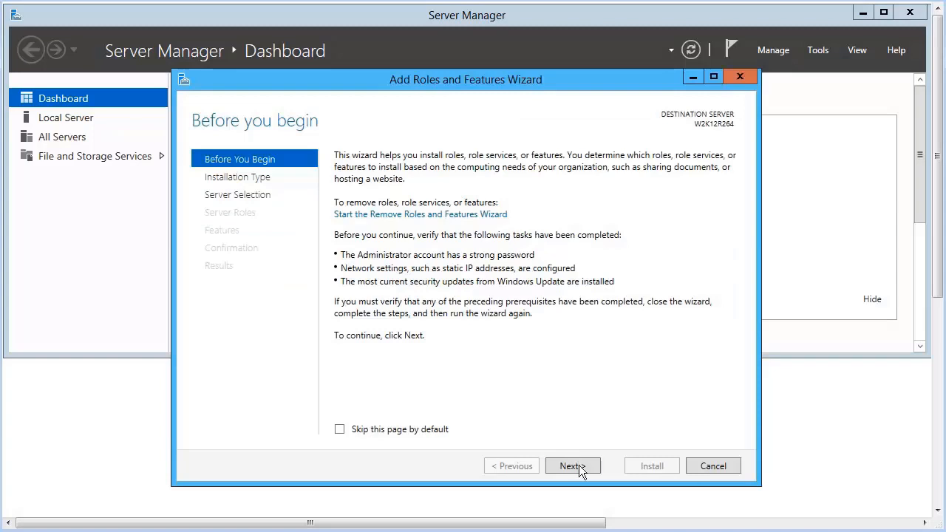
{"action": "left_click", "coordinate": [579, 465]}
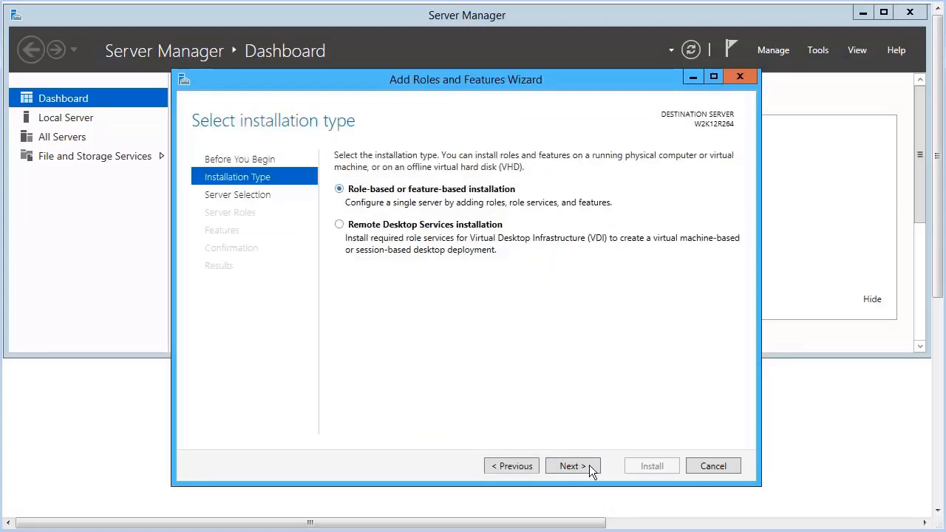
{"action": "left_click", "coordinate": [589, 464]}
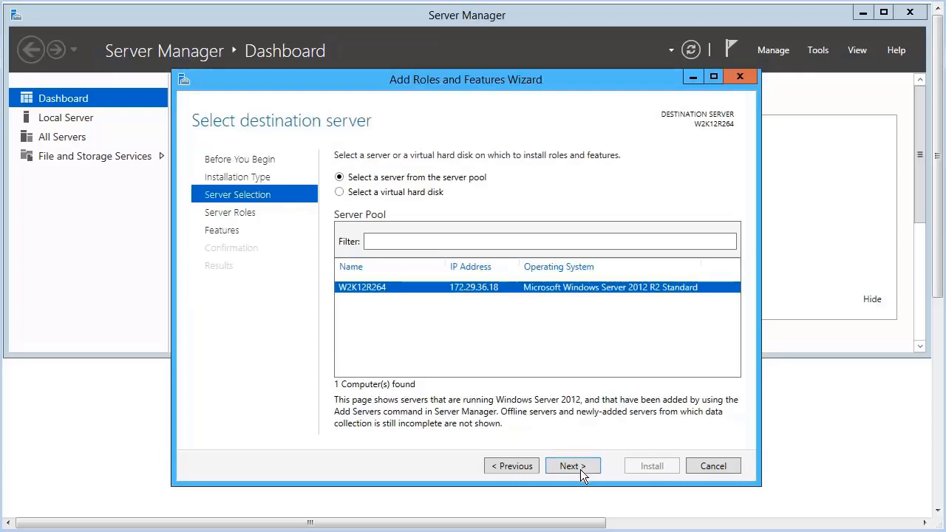
{"action": "left_click", "coordinate": [580, 470]}
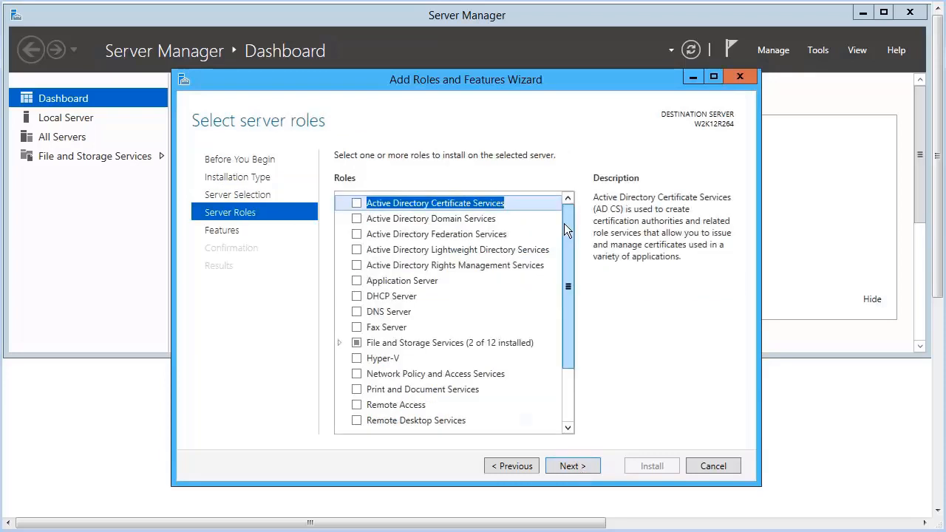
Select the Web Server (IIS) role and include its required management tools.
{"action": "scroll", "coordinate": [568, 232], "scroll_direction": "down", "scroll_amount": 2}
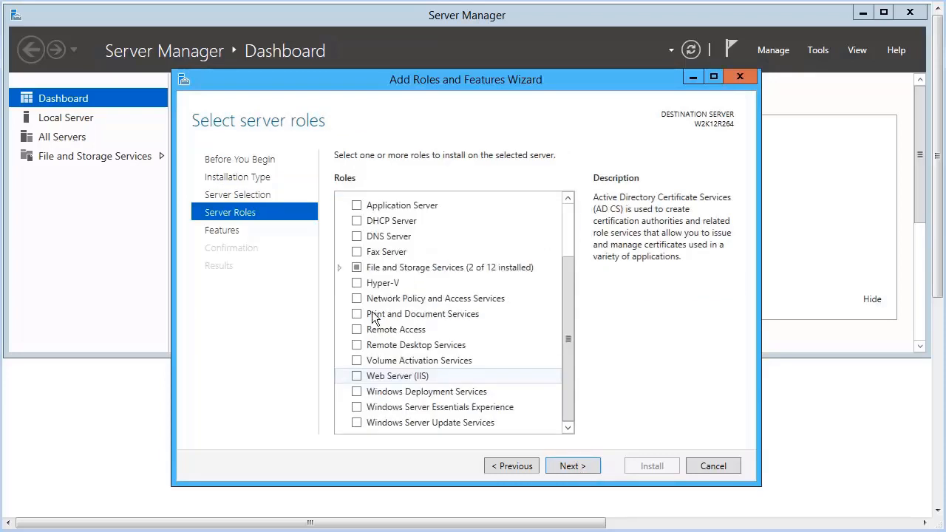
{"action": "left_click", "coordinate": [357, 377]}
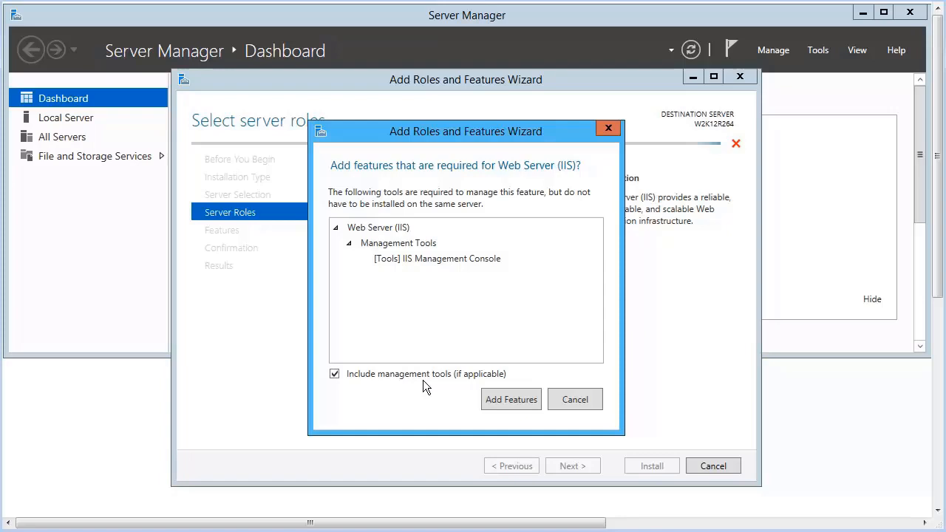
{"action": "left_click", "coordinate": [512, 403]}
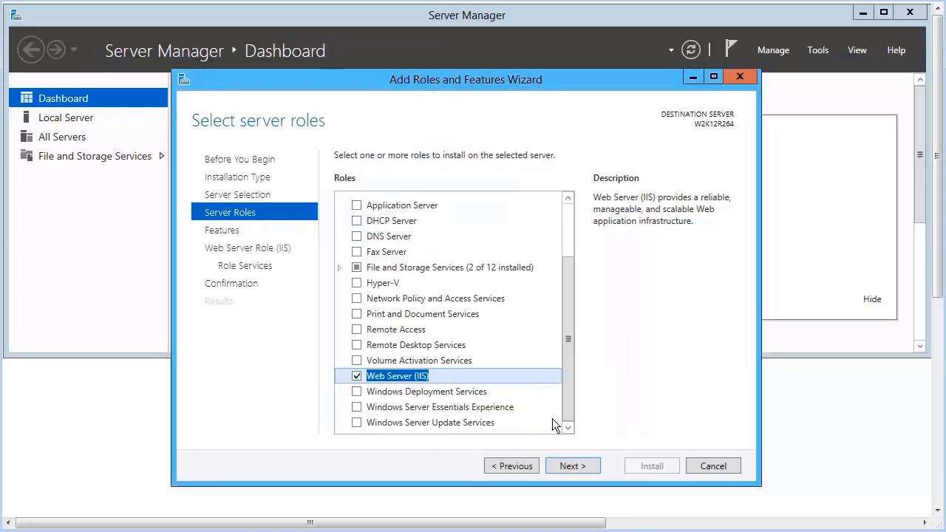
{"action": "left_click", "coordinate": [566, 463]}
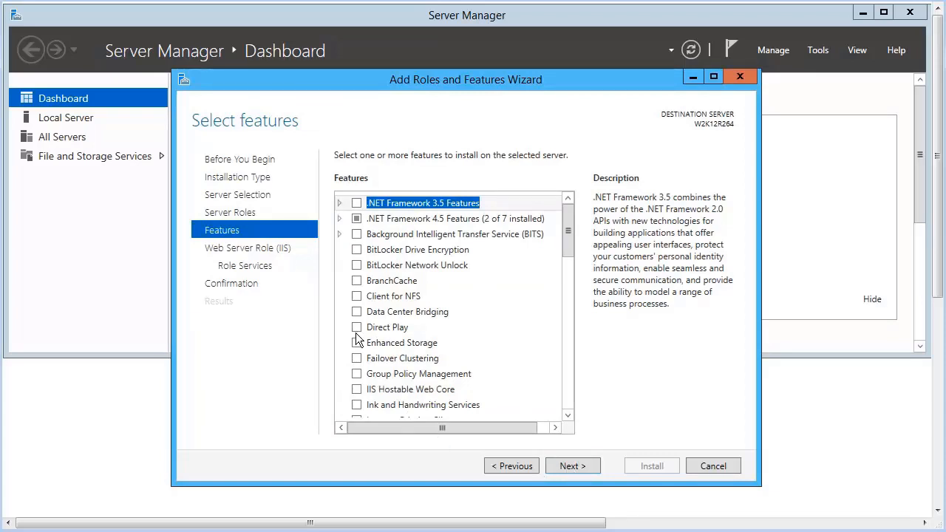
Select .NET Framework 3.5 (includes .NET 2.0 and 3.0) and its HTTP Activation, adding the required features.
{"action": "left_click", "coordinate": [340, 220]}
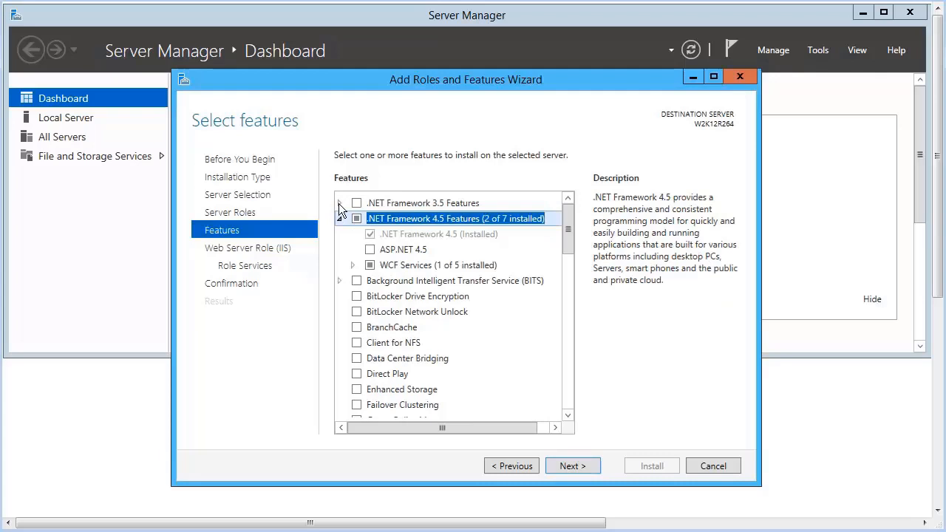
{"action": "left_click", "coordinate": [338, 203]}
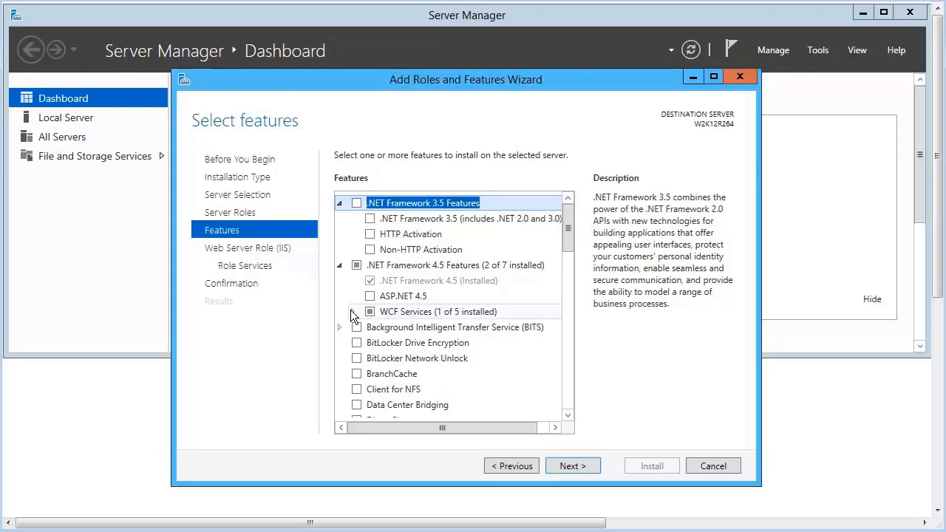
{"action": "left_click", "coordinate": [352, 311]}
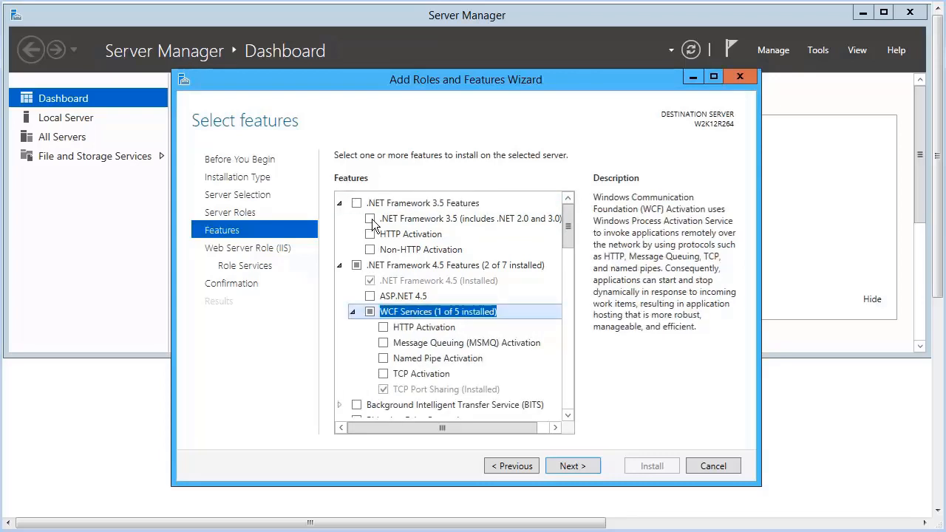
{"action": "left_click", "coordinate": [372, 219]}
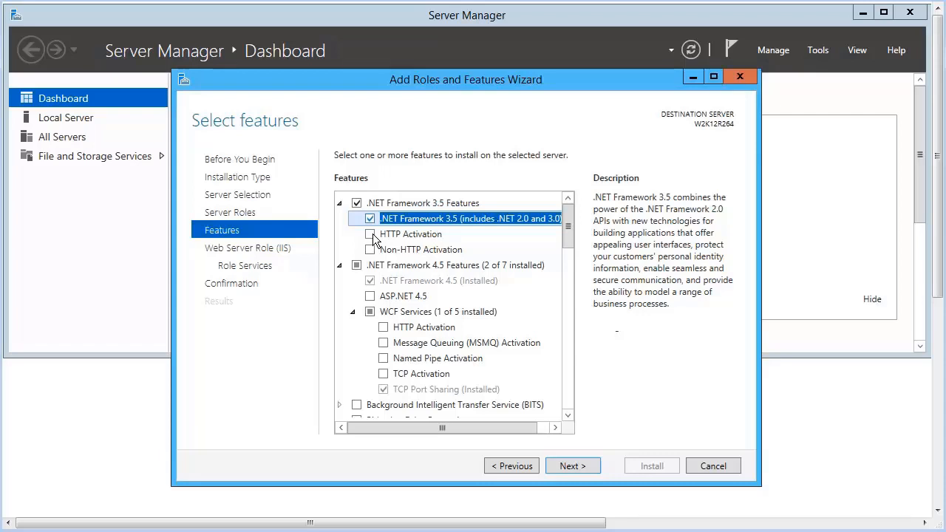
{"action": "left_click", "coordinate": [370, 234]}
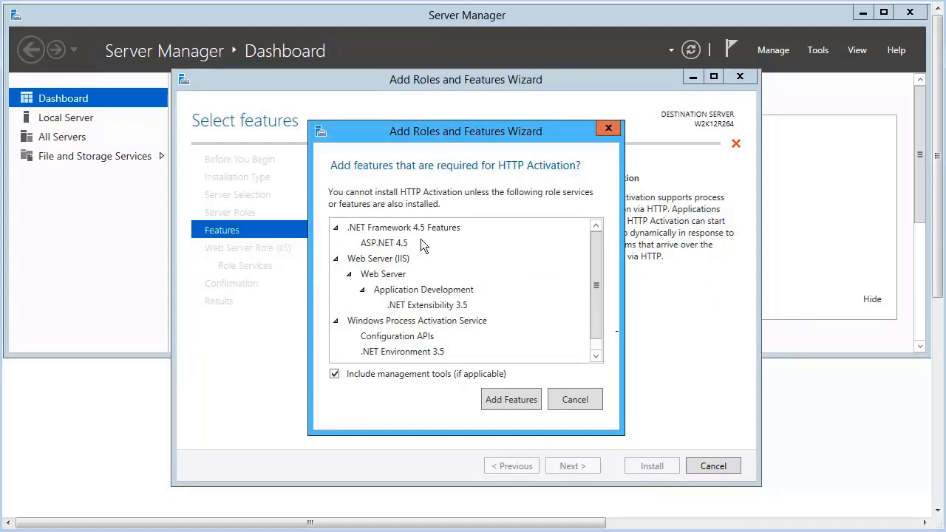
{"action": "left_click", "coordinate": [515, 403]}
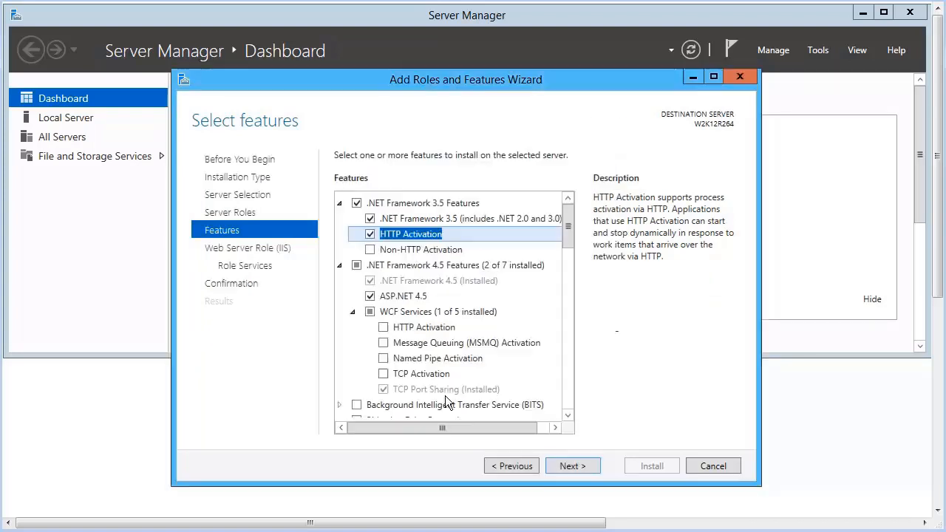
Select HTTP Activation with its required features and TCP Activation under the .NET 4.5 WCF Services, and proceed to the role services.
{"action": "left_click", "coordinate": [383, 326]}
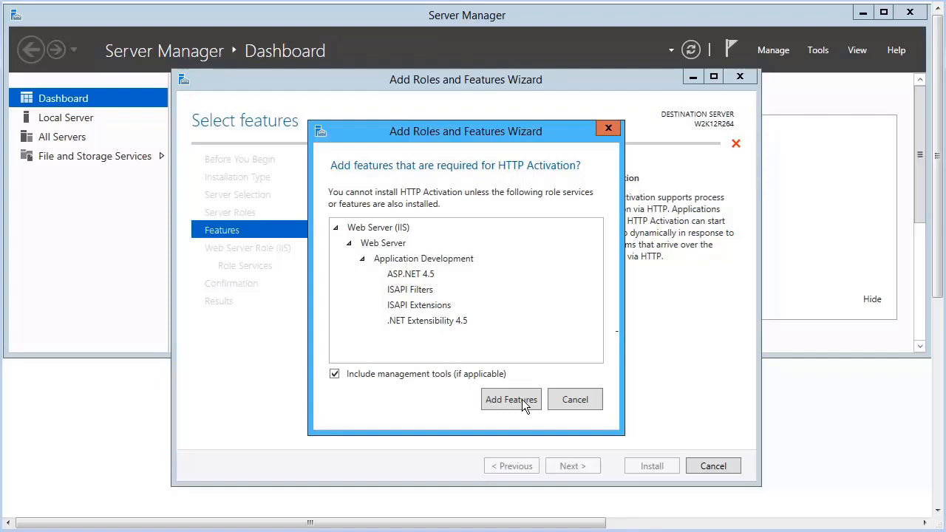
{"action": "left_click", "coordinate": [521, 399]}
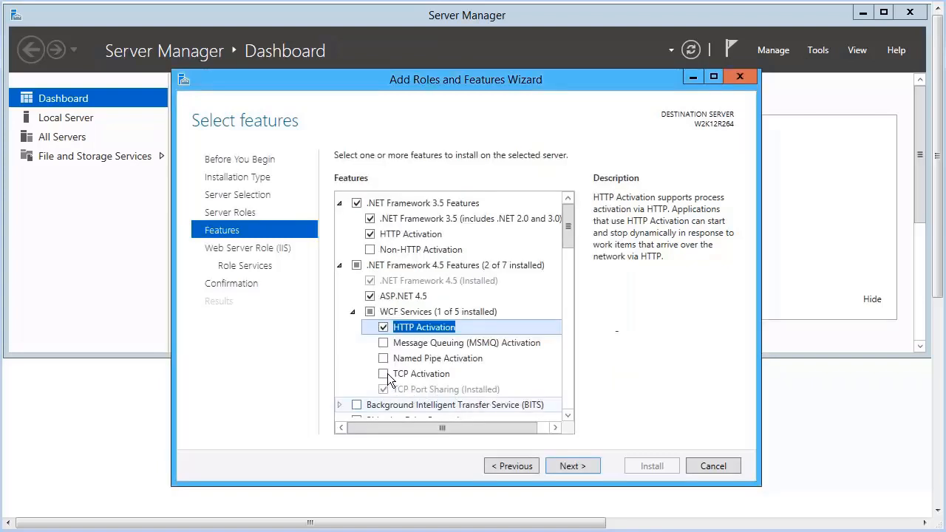
{"action": "left_click", "coordinate": [385, 373]}
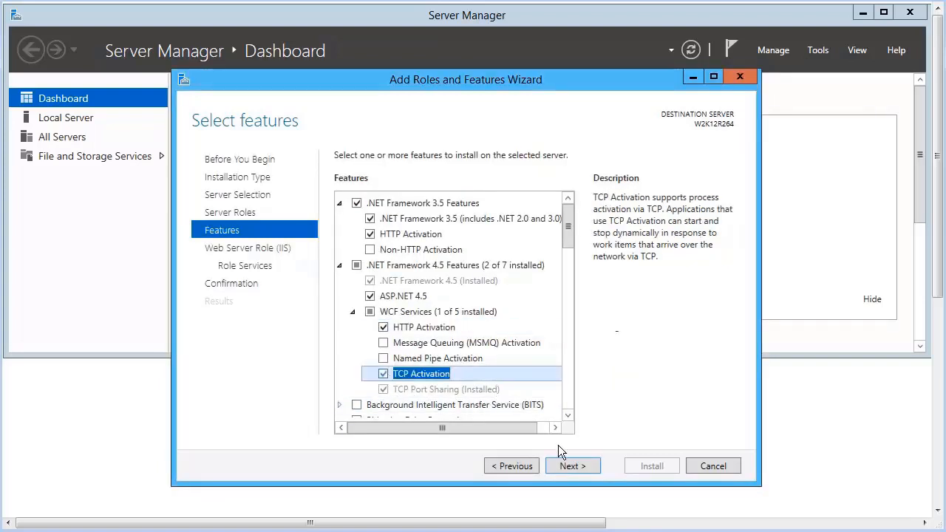
{"action": "left_click", "coordinate": [576, 467]}
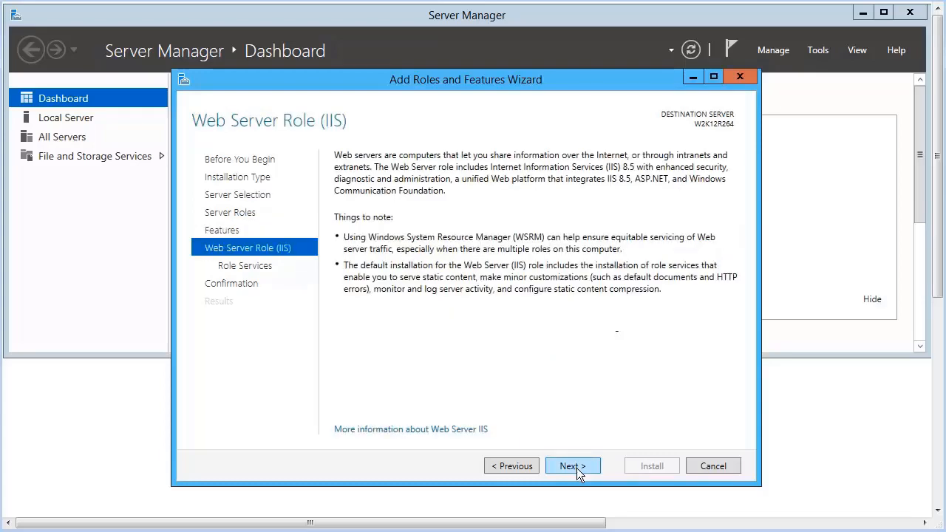
{"action": "left_click", "coordinate": [576, 467]}
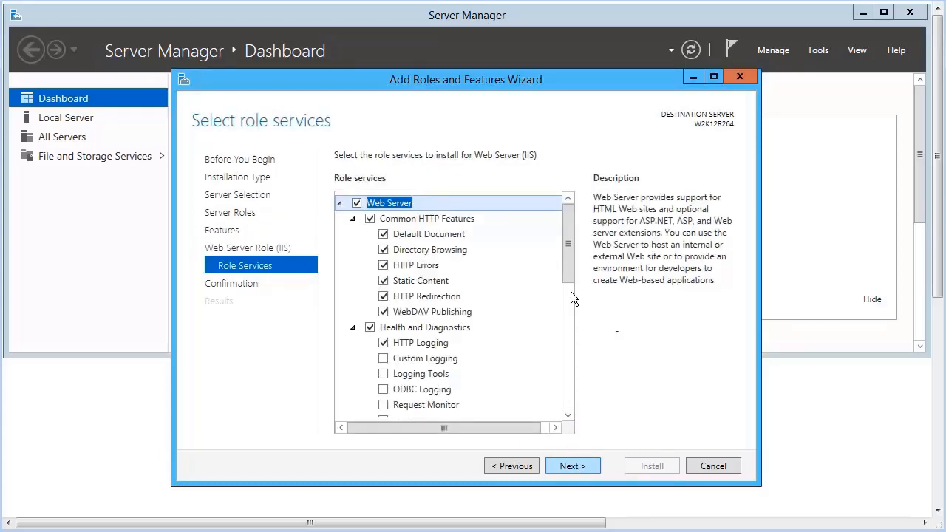
Add ASP, ASP.NET 3.5 and CGI to the Application Development role services and proceed to the confirmation.
{"action": "left_click_drag", "start_coordinate": [570, 268], "coordinate": [568, 395]}
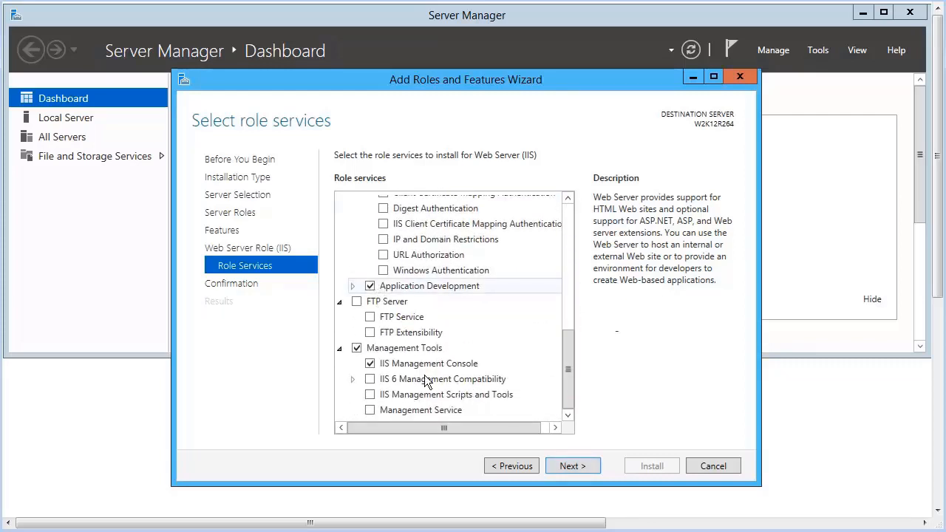
{"action": "left_click", "coordinate": [353, 287]}
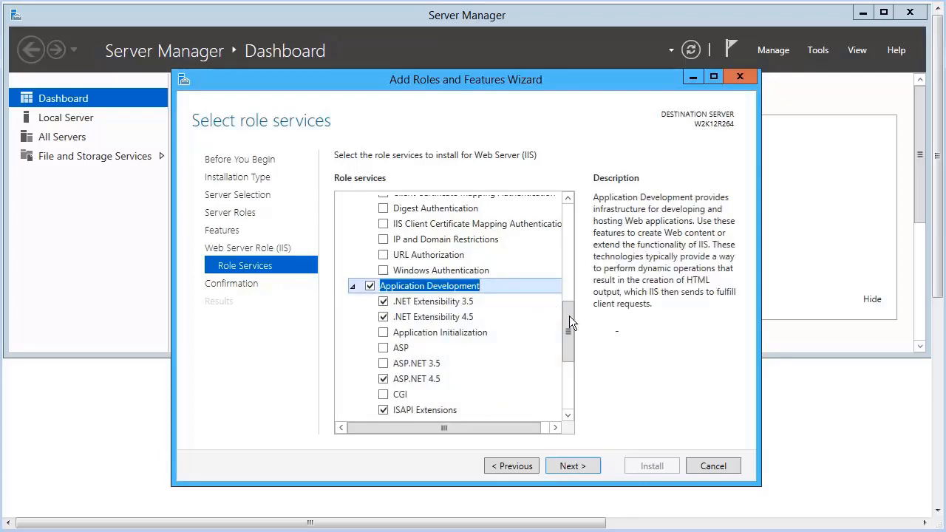
{"action": "scroll", "coordinate": [569, 318], "scroll_direction": "down", "scroll_amount": 2}
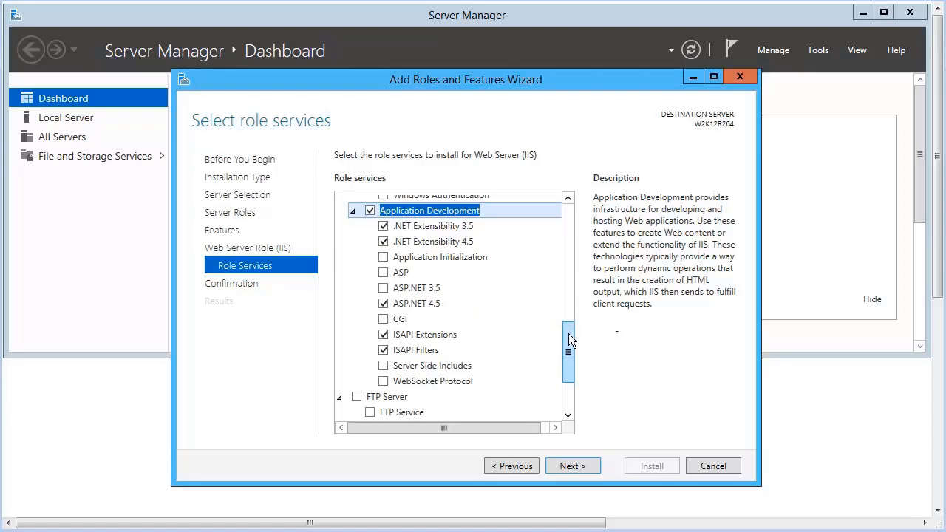
{"action": "scroll", "coordinate": [568, 333], "scroll_direction": "up", "scroll_amount": 1}
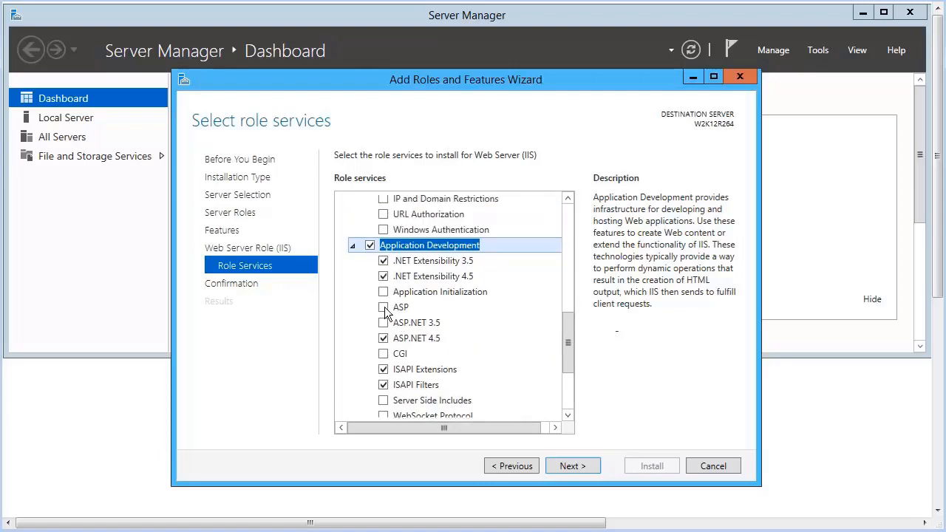
{"action": "left_click", "coordinate": [382, 307]}
{"action": "left_click", "coordinate": [384, 323]}
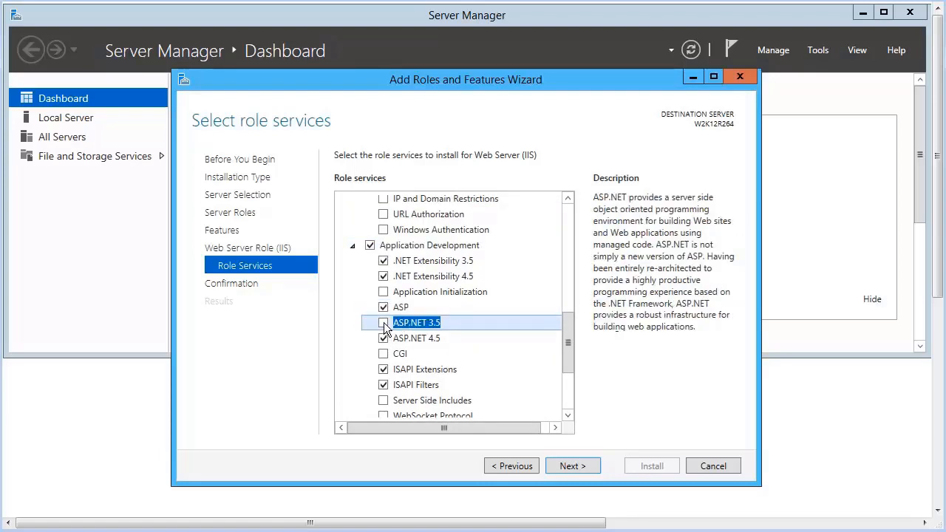
{"action": "left_click", "coordinate": [383, 323]}
{"action": "left_click", "coordinate": [383, 354]}
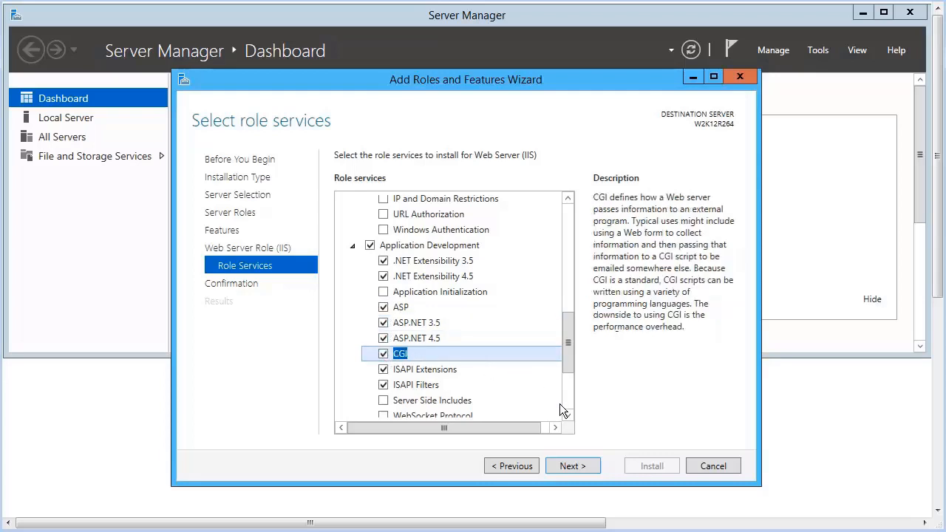
{"action": "left_click", "coordinate": [581, 469]}
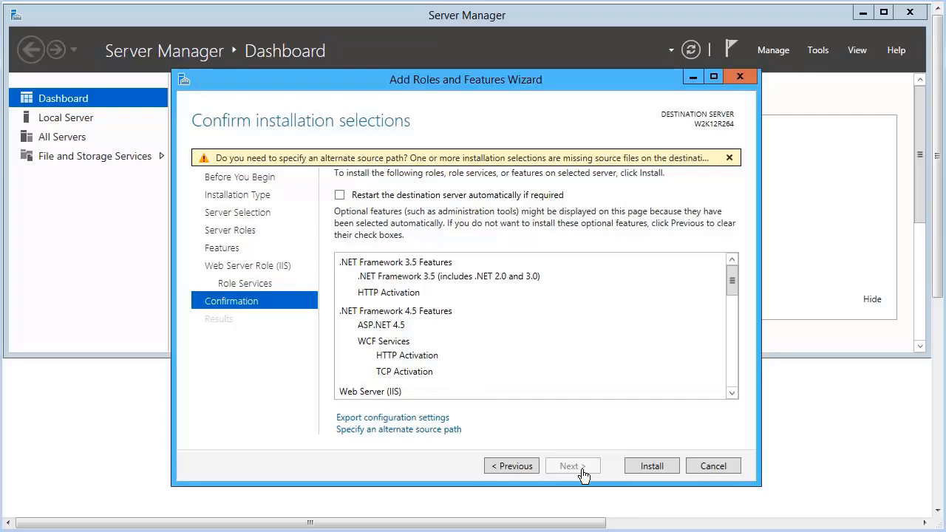
Export the configuration settings as the XML file DeploymentConfigTemplate and start the installation.
{"action": "left_click", "coordinate": [414, 419]}
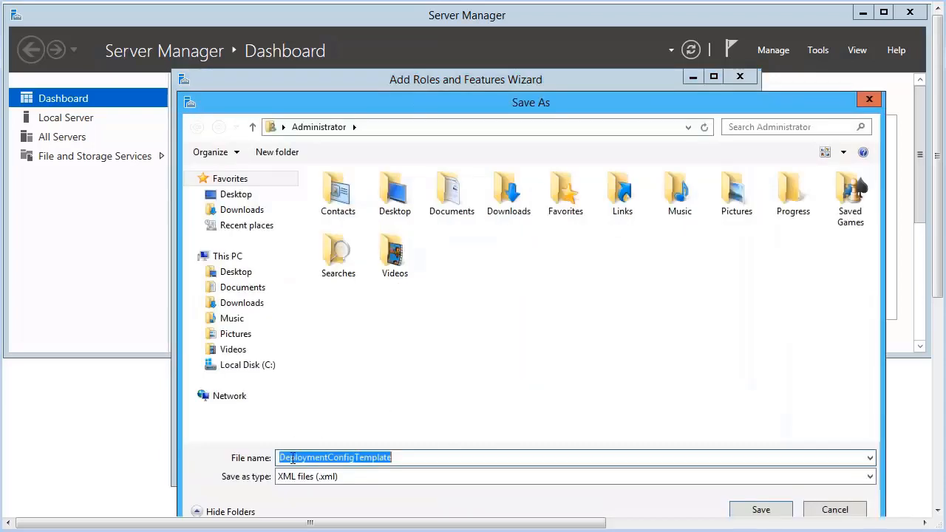
{"action": "left_click", "coordinate": [761, 510]}
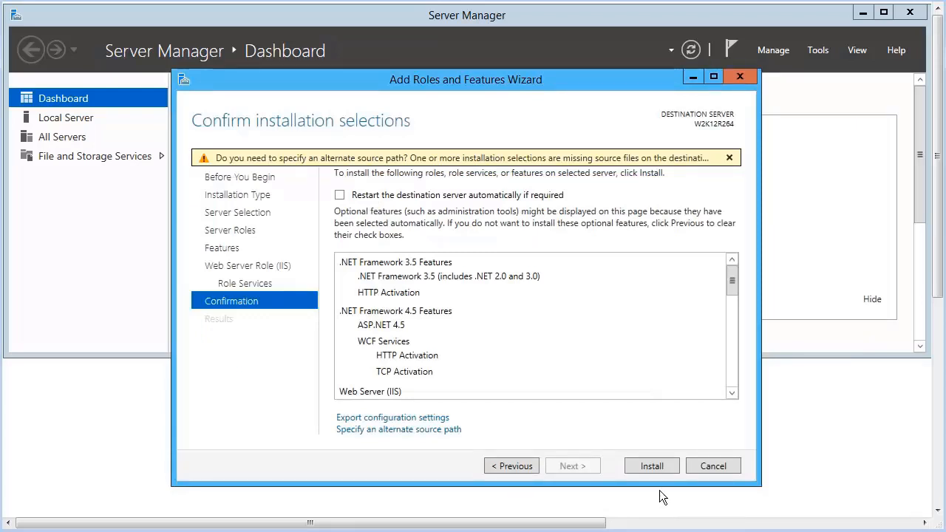
{"action": "left_click", "coordinate": [653, 466]}
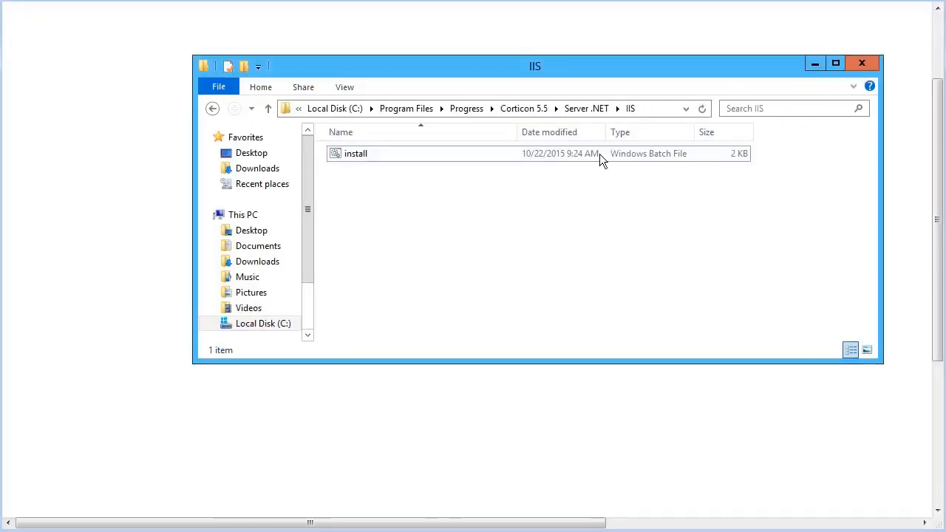
Run the install batch file in Server .NET\IIS, accepting the default WWW root C:\Inetpub\wwwroot, and close the folder.
{"action": "left_click", "coordinate": [599, 154]}
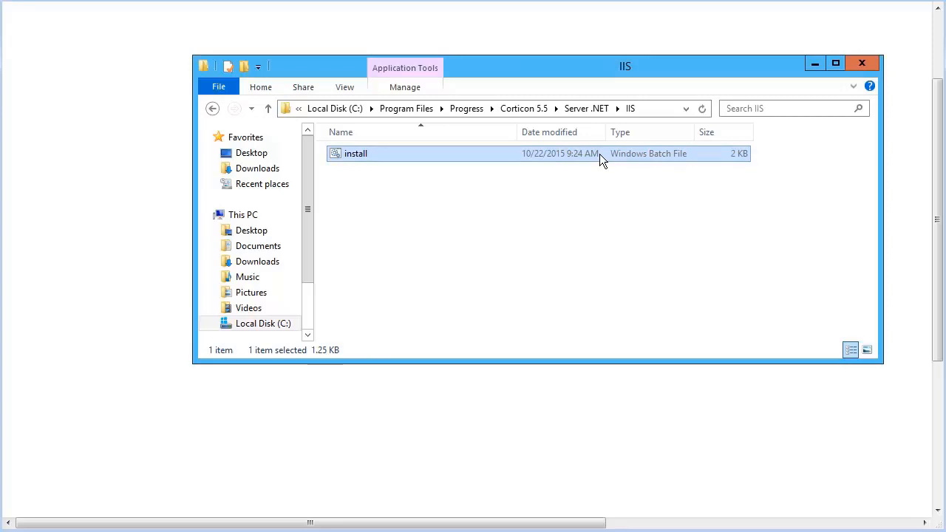
{"action": "double_click", "coordinate": [402, 153]}
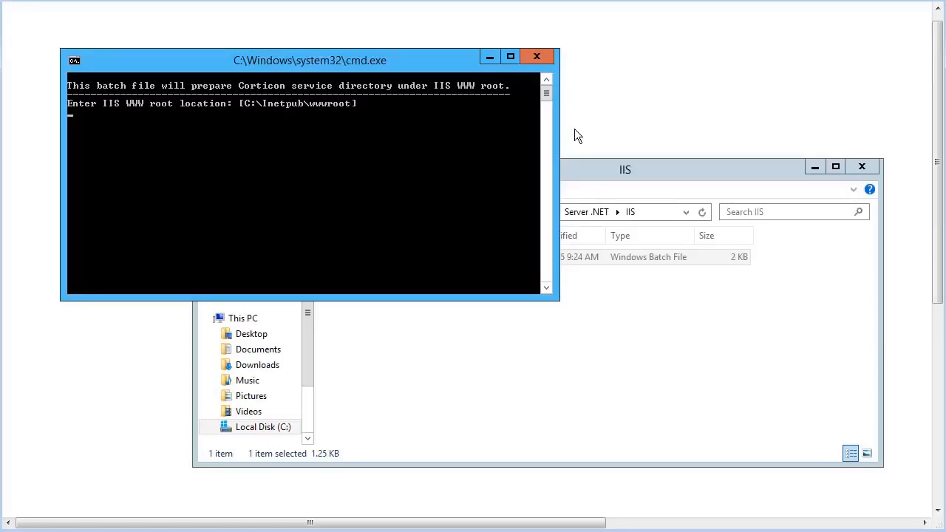
{"action": "key", "text": "Return"}
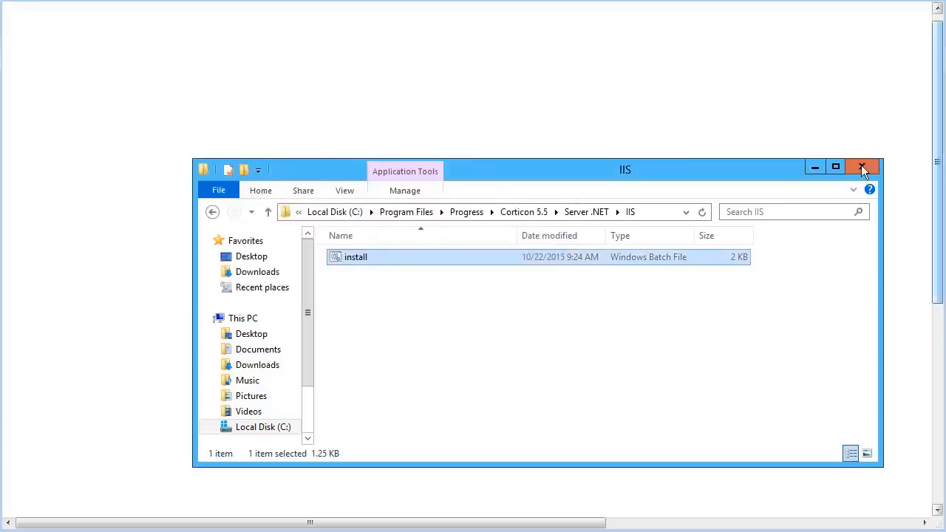
{"action": "left_click", "coordinate": [861, 165]}
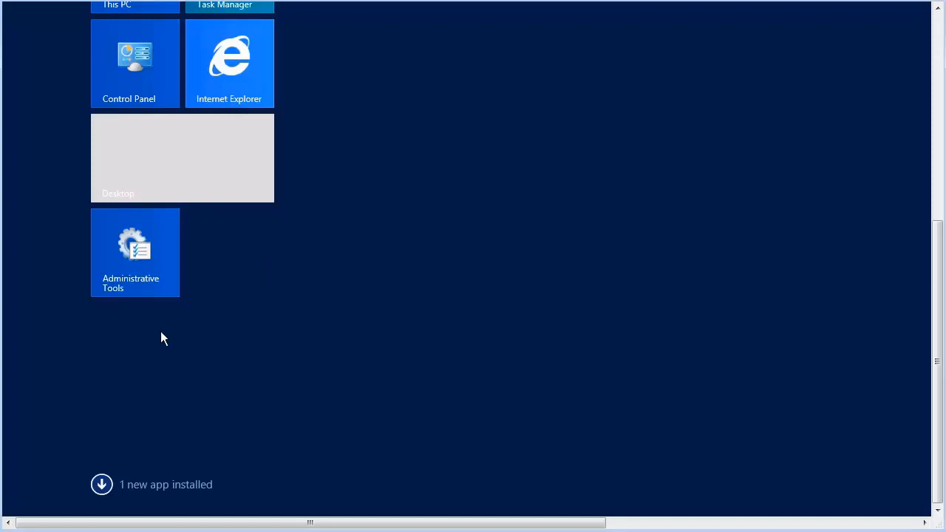
Open Internet Information Services (IIS) Manager, refresh Default Web Site under Sites and expand it.
{"action": "left_click", "coordinate": [104, 485]}
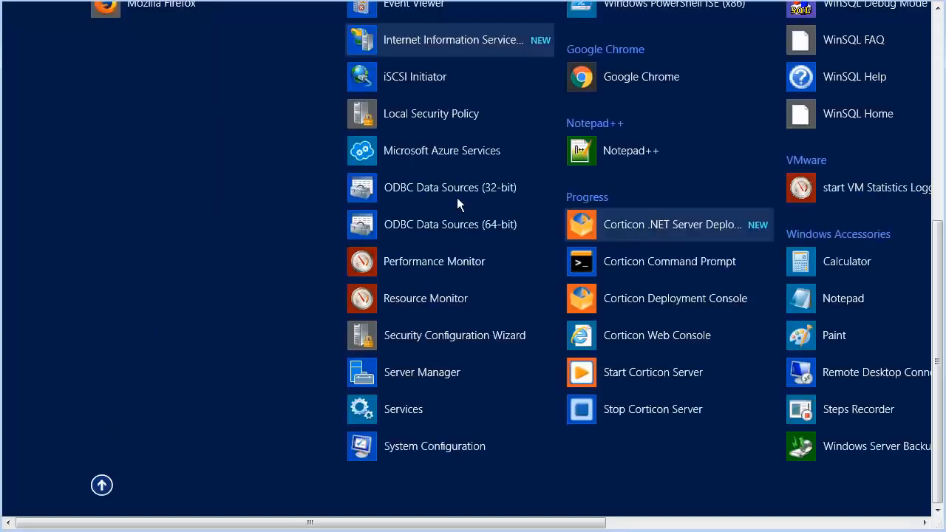
{"action": "left_click", "coordinate": [472, 42]}
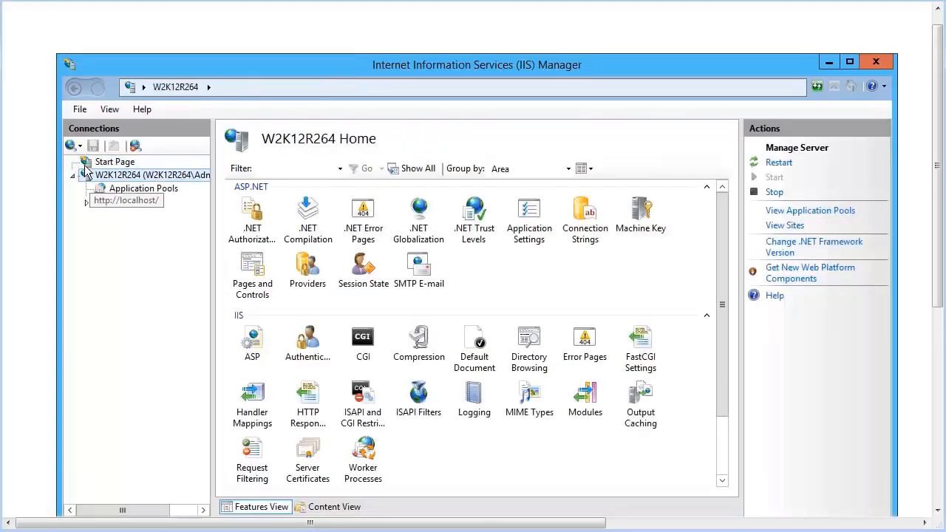
{"action": "left_click", "coordinate": [87, 203]}
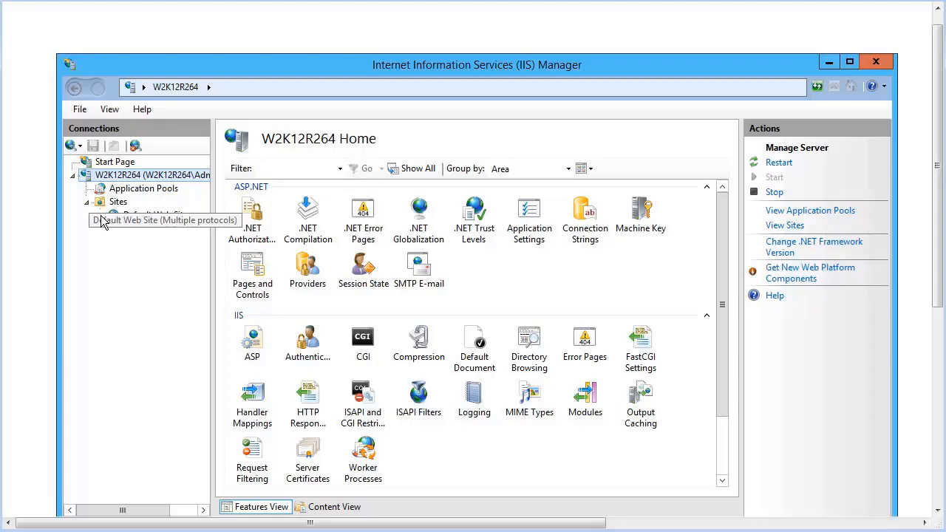
{"action": "right_click", "coordinate": [140, 216]}
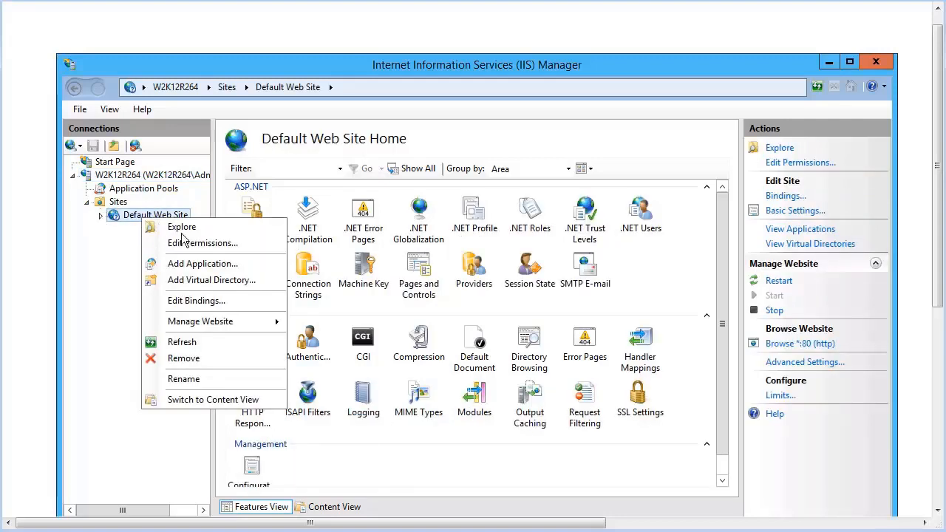
{"action": "left_click", "coordinate": [239, 344]}
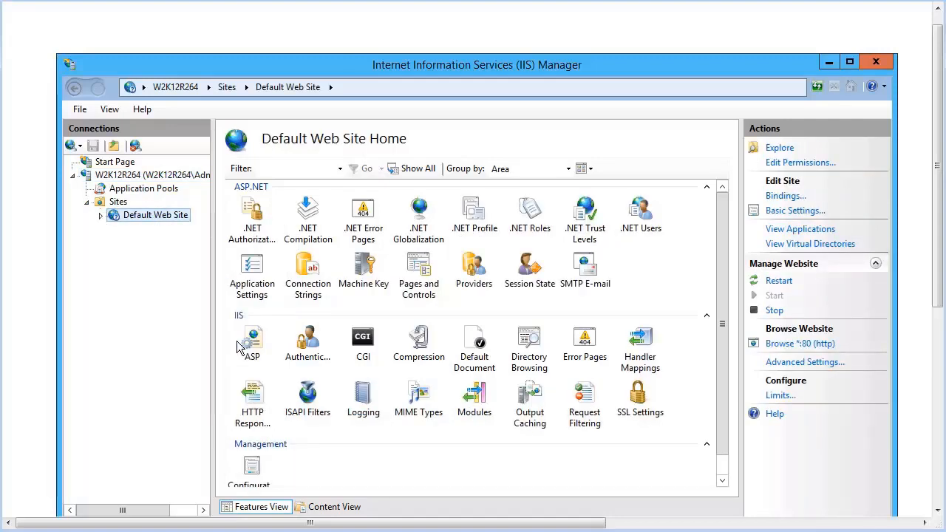
{"action": "left_click", "coordinate": [101, 215]}
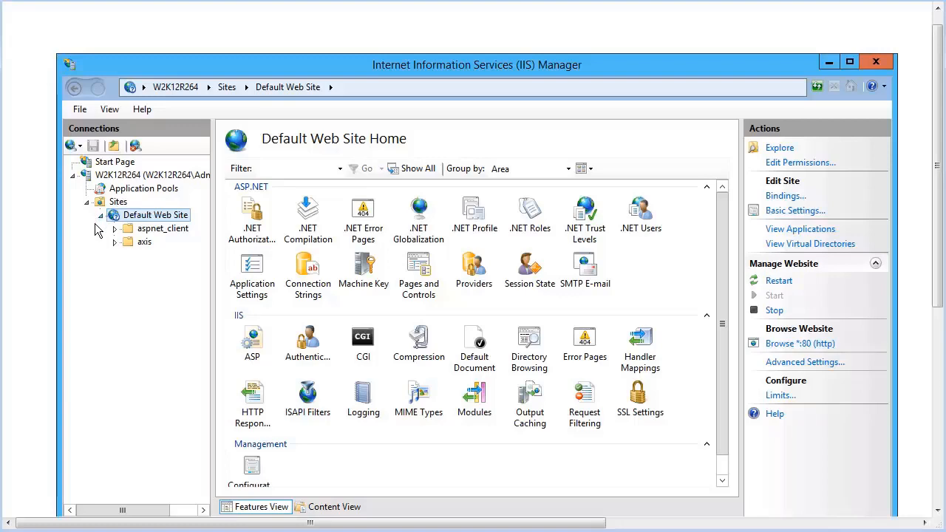
Convert the axis folder under Default Web Site to an application using the .NET v4.5 Classic application pool.
{"action": "right_click", "coordinate": [142, 243]}
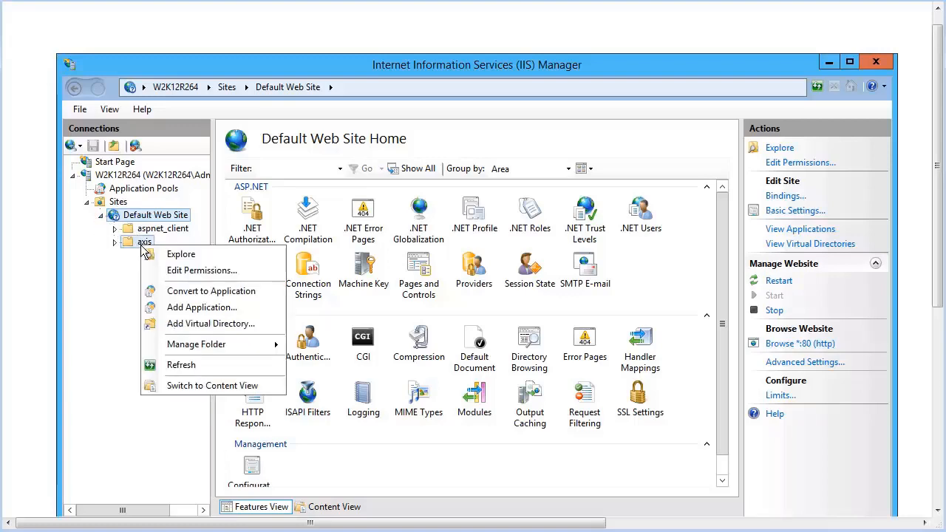
{"action": "left_click", "coordinate": [265, 294]}
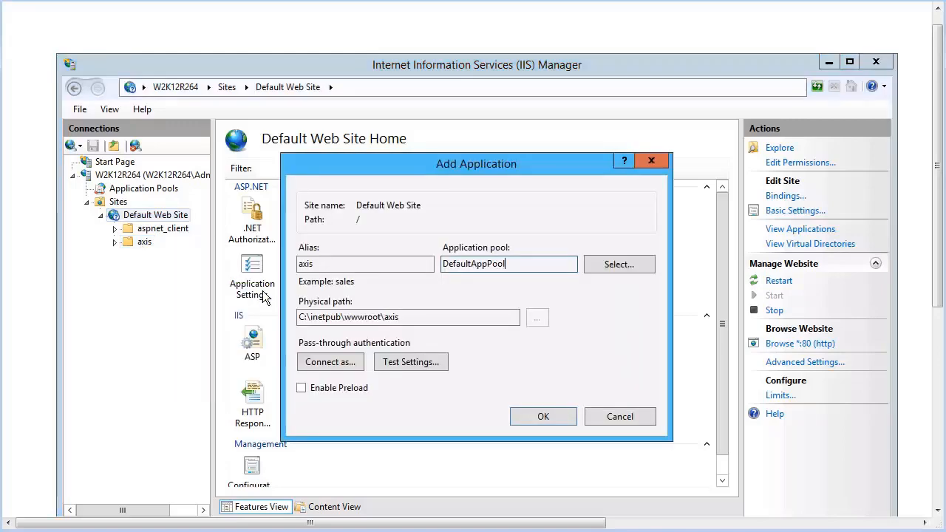
{"action": "left_click", "coordinate": [612, 265]}
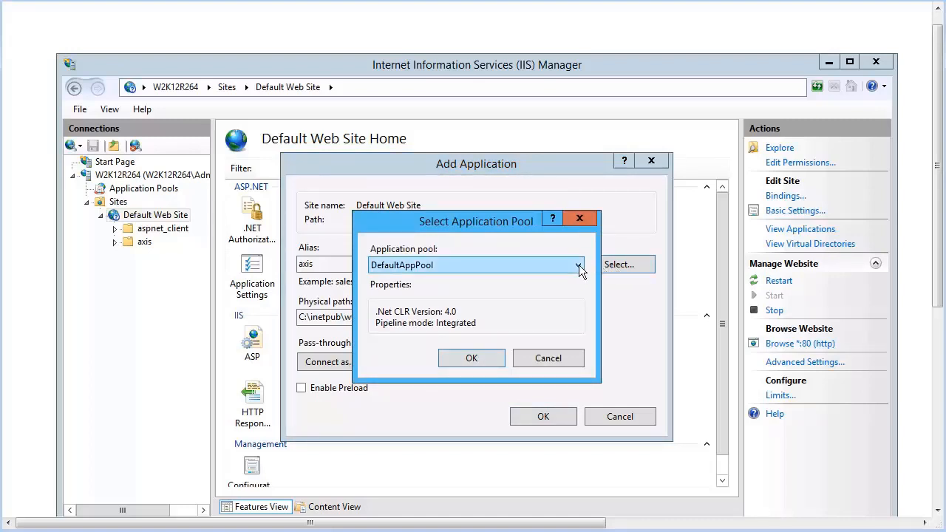
{"action": "left_click", "coordinate": [578, 264]}
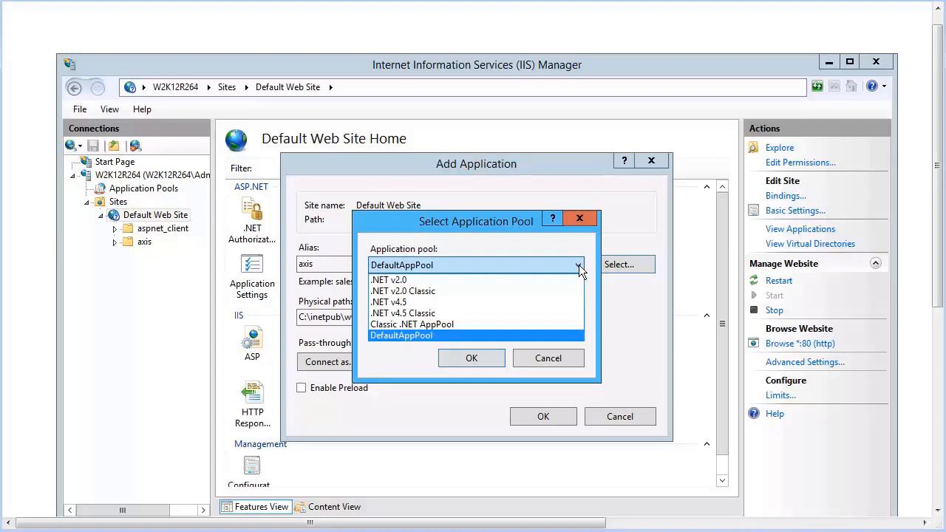
{"action": "left_click", "coordinate": [549, 314]}
{"action": "left_click", "coordinate": [470, 358]}
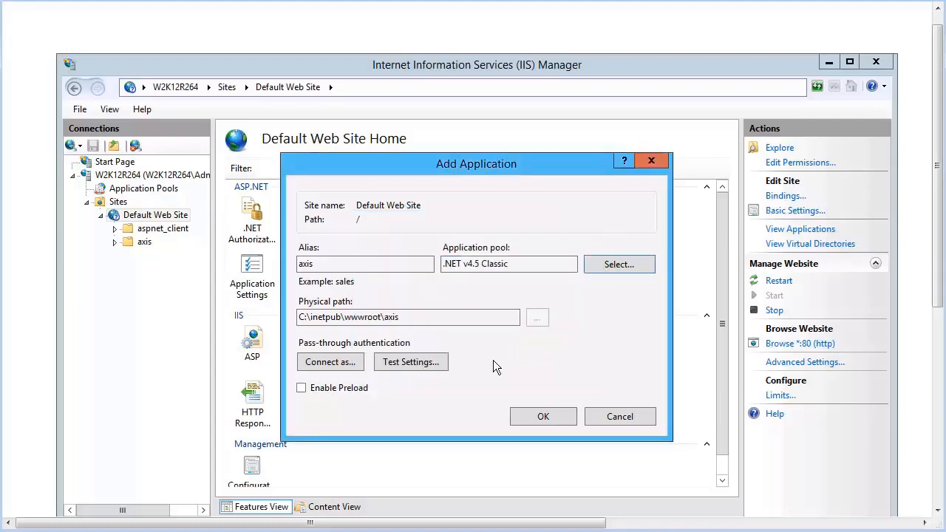
{"action": "left_click", "coordinate": [537, 417]}
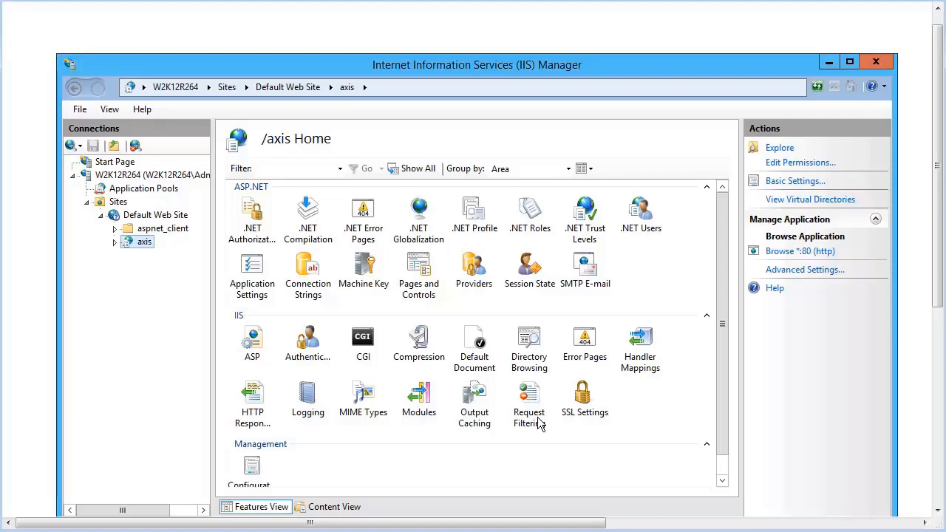
Allow the IIS_IUSRS group Write permission on the axis application's folder and accept the properties.
{"action": "right_click", "coordinate": [143, 244]}
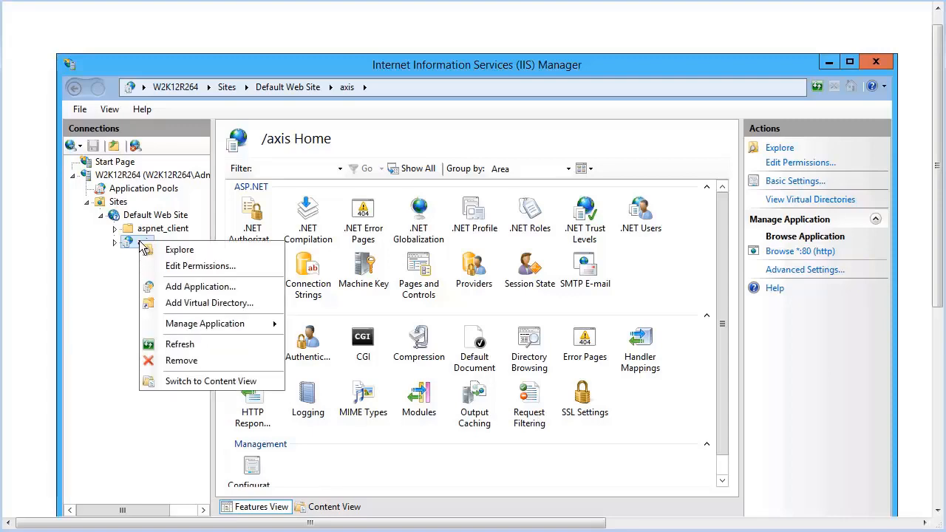
{"action": "left_click", "coordinate": [263, 268]}
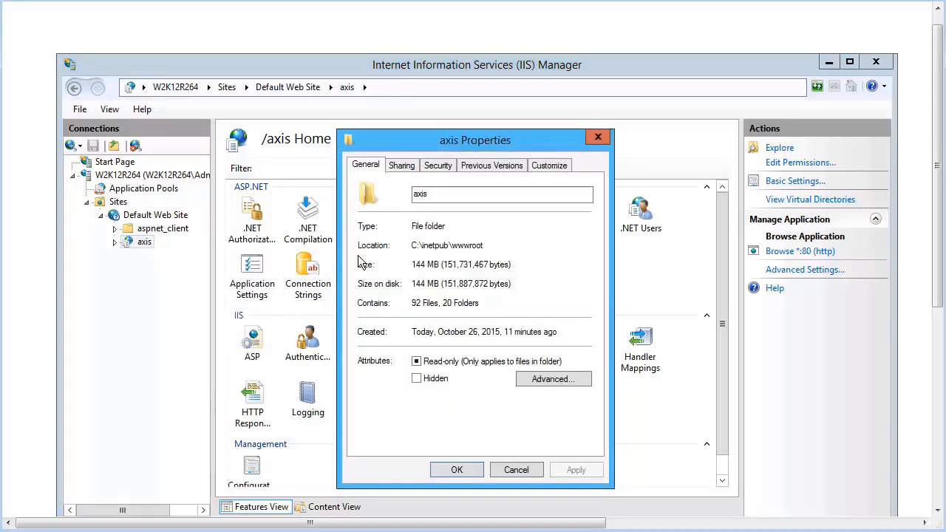
{"action": "left_click", "coordinate": [437, 165]}
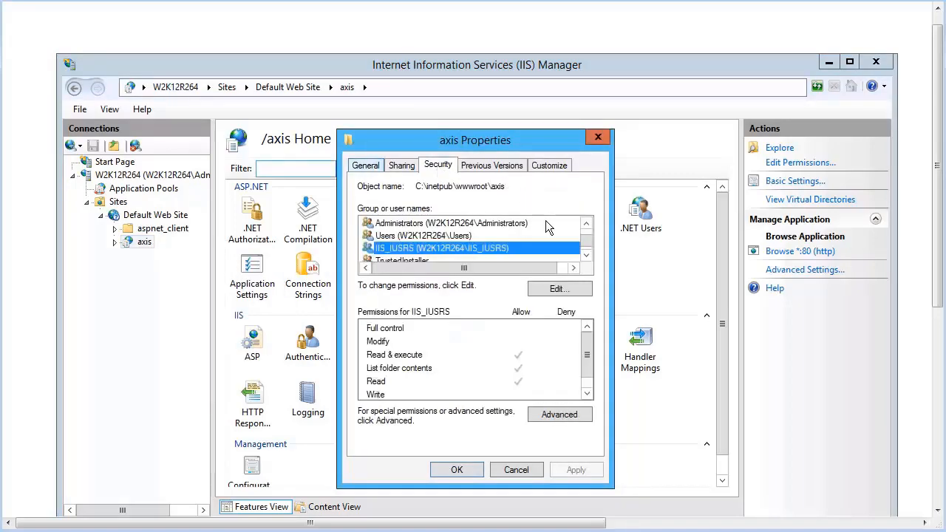
{"action": "left_click", "coordinate": [559, 290]}
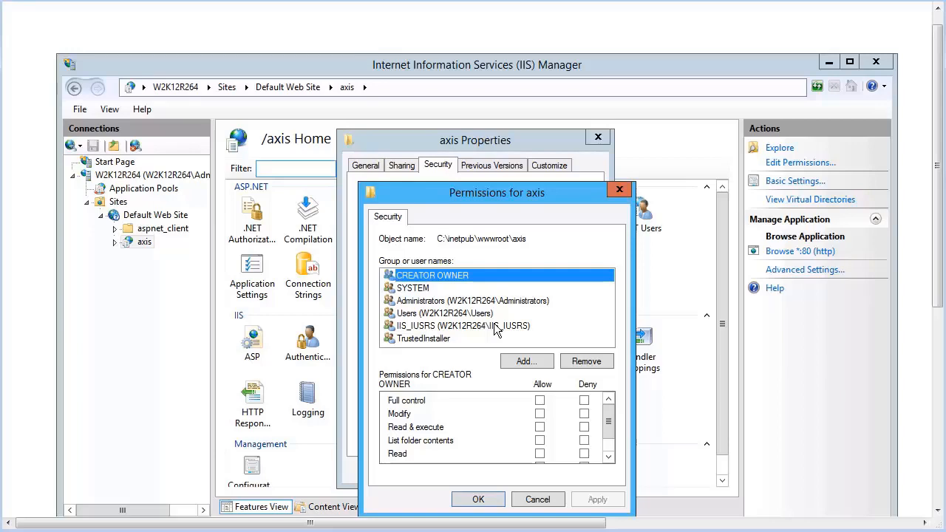
{"action": "left_click", "coordinate": [495, 327]}
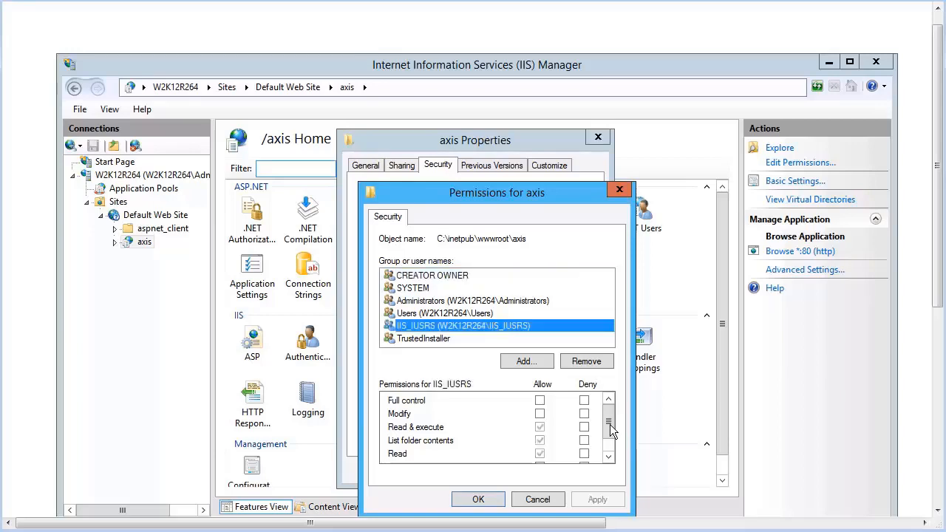
{"action": "left_click_drag", "start_coordinate": [609, 424], "coordinate": [614, 450]}
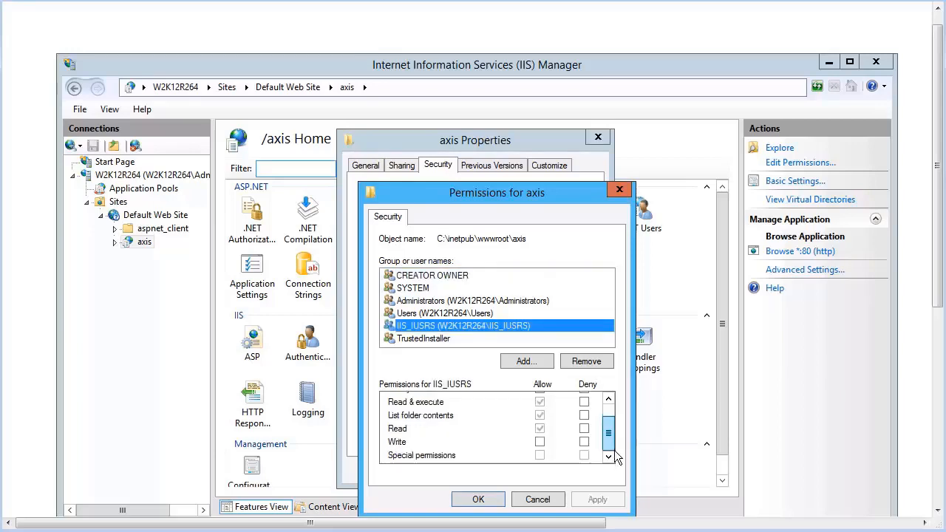
{"action": "left_click", "coordinate": [539, 441]}
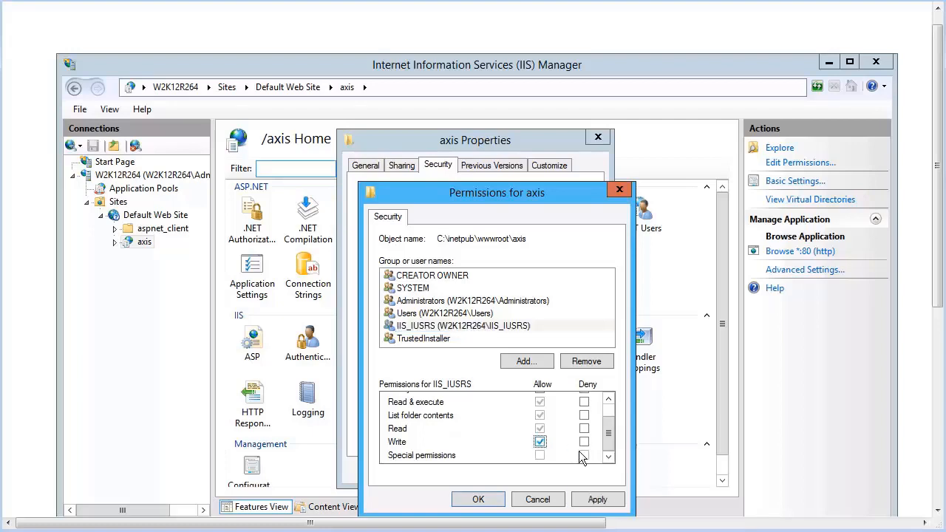
{"action": "left_click", "coordinate": [480, 500]}
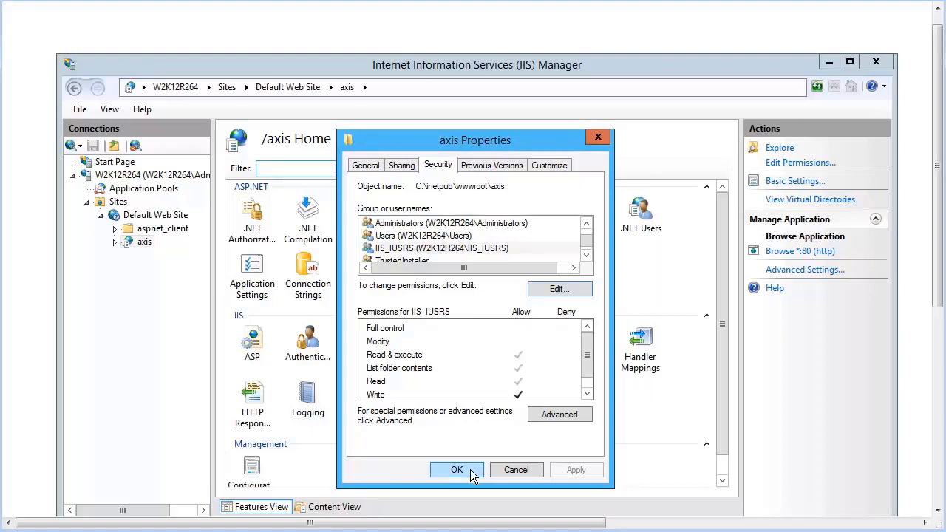
{"action": "left_click", "coordinate": [458, 470]}
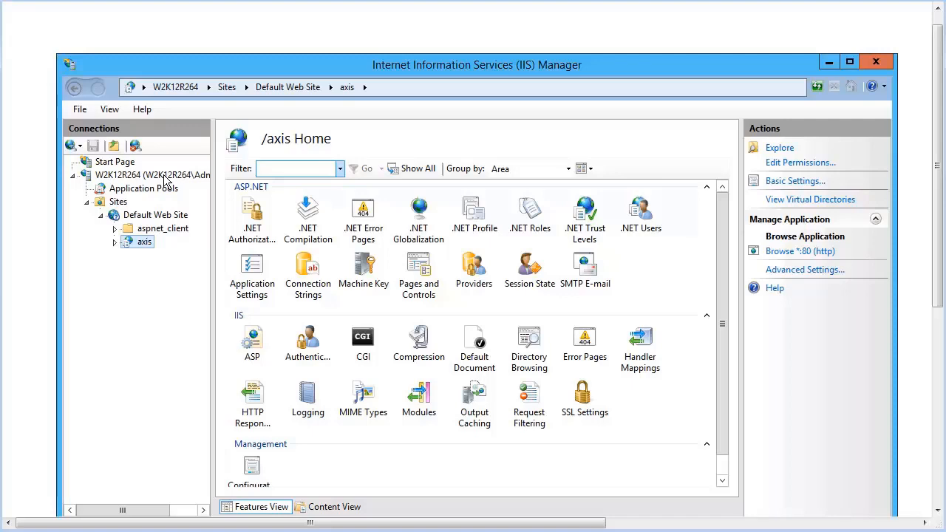
Stop the W2K12R264 IIS server and start it again.
{"action": "right_click", "coordinate": [181, 176]}
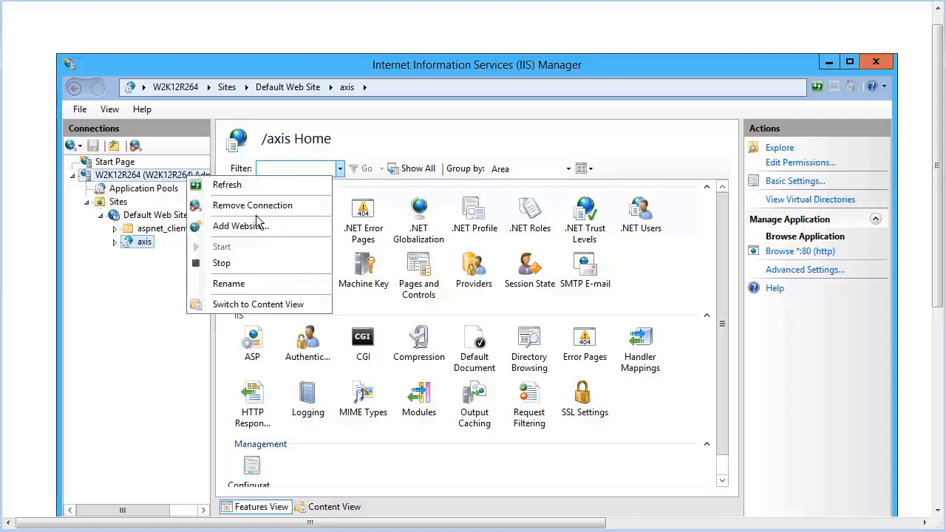
{"action": "left_click", "coordinate": [268, 266]}
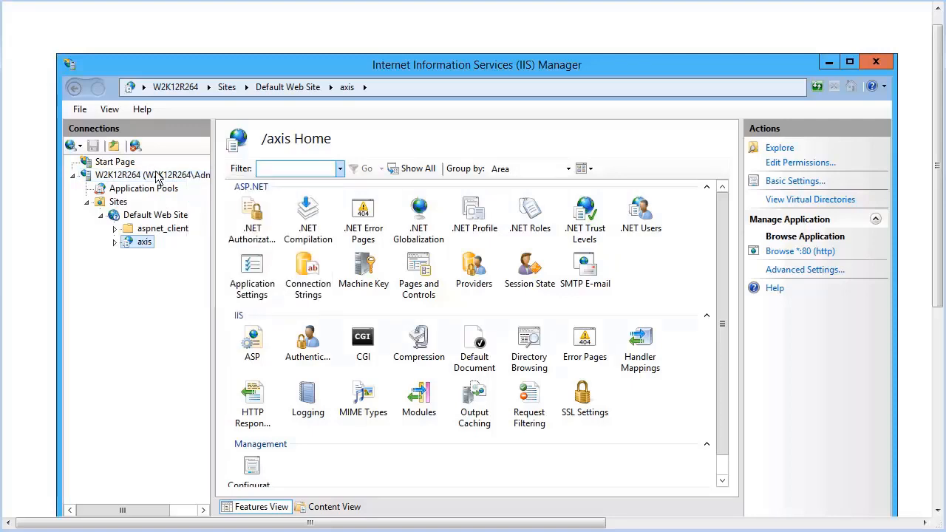
{"action": "right_click", "coordinate": [155, 175]}
{"action": "left_click", "coordinate": [220, 250]}
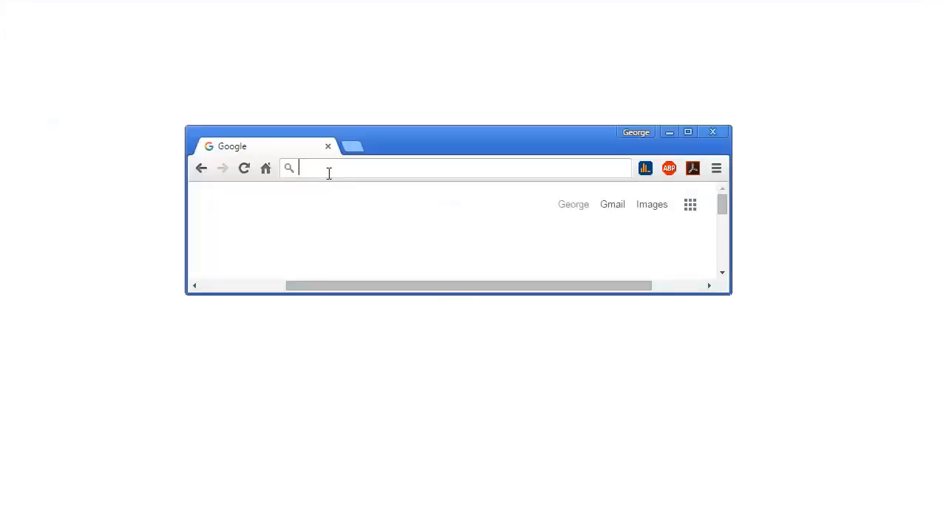
Open localhost/axis/services/Corticon.asmx in Chrome to check the Corticon web service, and close the browser.
{"action": "type", "text": "localhost/axis/services/Corticon.asmx"}
{"action": "key", "text": "Return"}
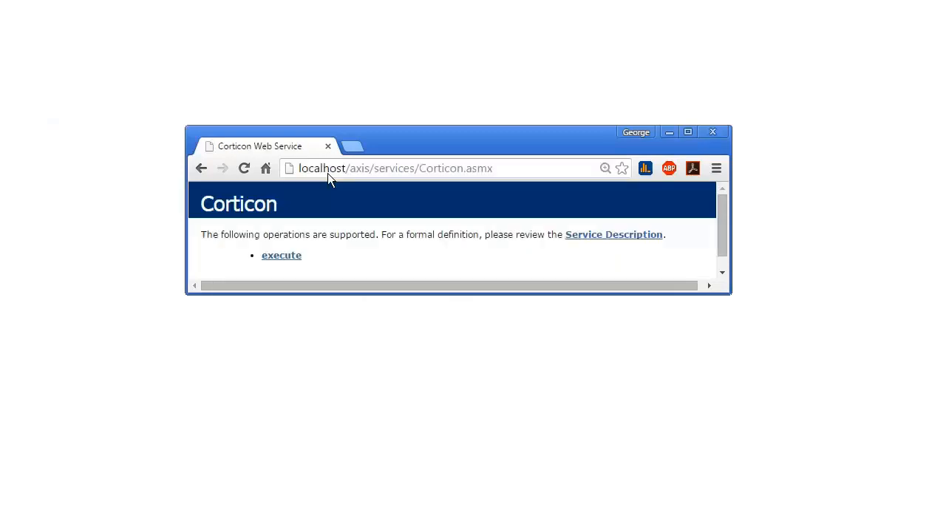
{"action": "left_click", "coordinate": [711, 134]}
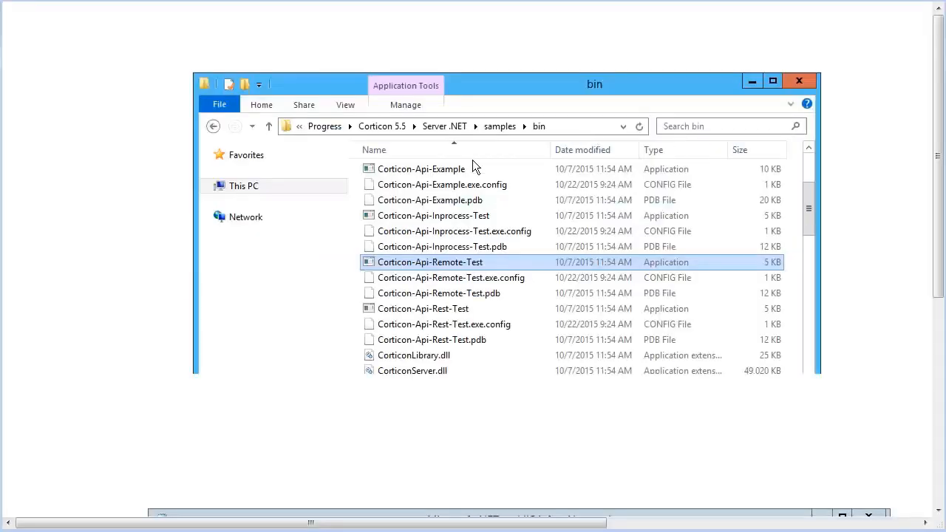
Run Corticon-Api-Remote-Test from Server .NET\samples\bin and execute transaction 120.
{"action": "double_click", "coordinate": [379, 266]}
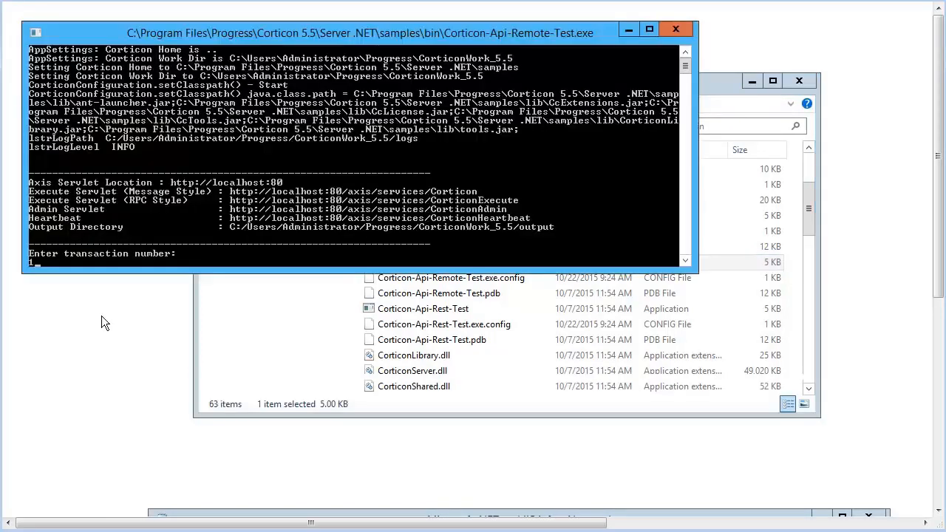
{"action": "type", "text": "120"}
{"action": "key", "text": "Return"}
Execute transaction 131 with the sample OrderProcessingPayload.xml request and open the resulting OutputDocCRString file from CorticonWork_5.5\output.
{"action": "type", "text": "131"}
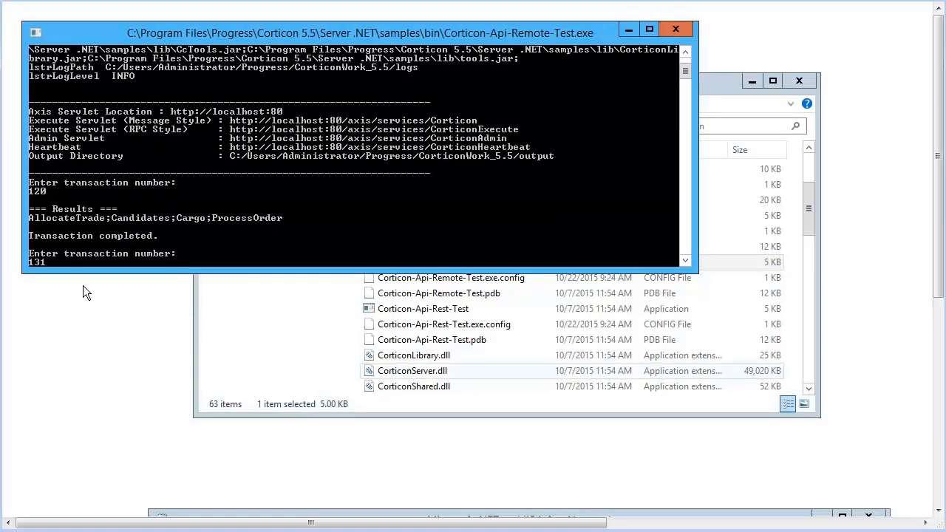
{"action": "key", "text": "Return"}
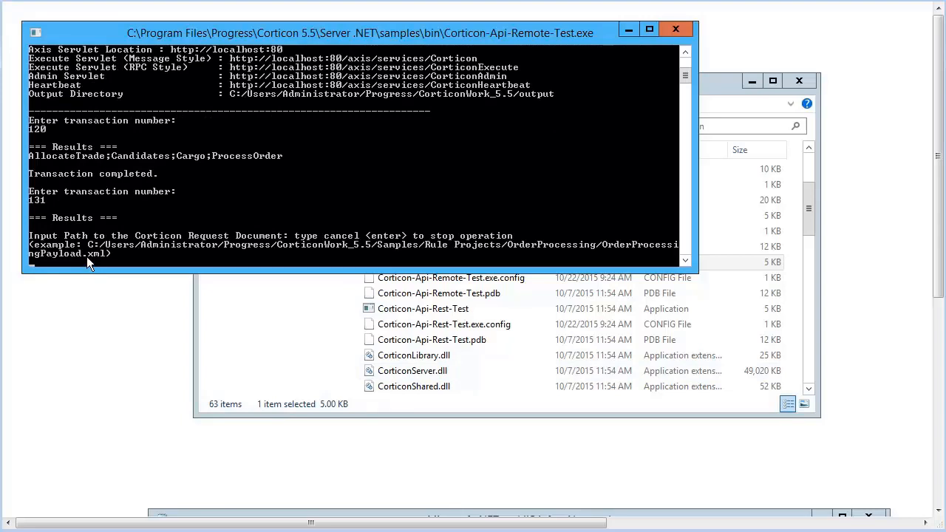
{"action": "right_click", "coordinate": [86, 256]}
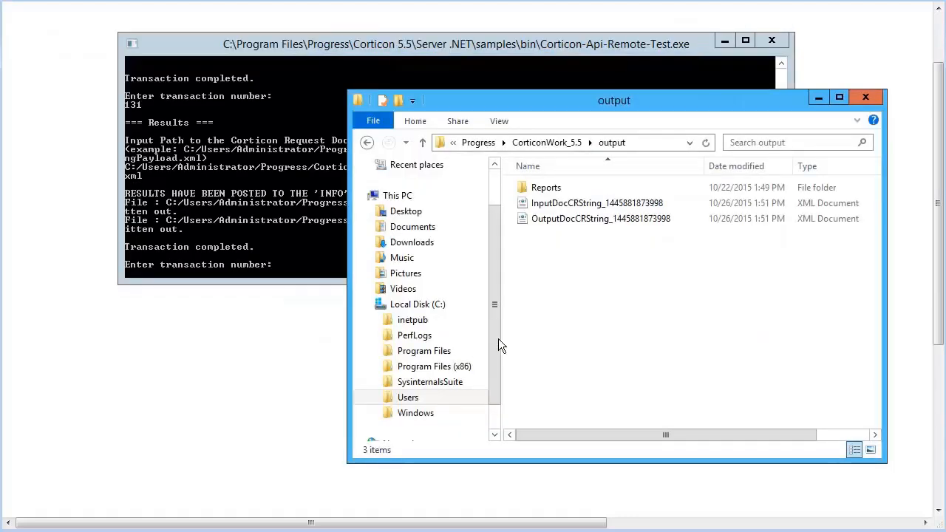
{"action": "double_click", "coordinate": [580, 219]}
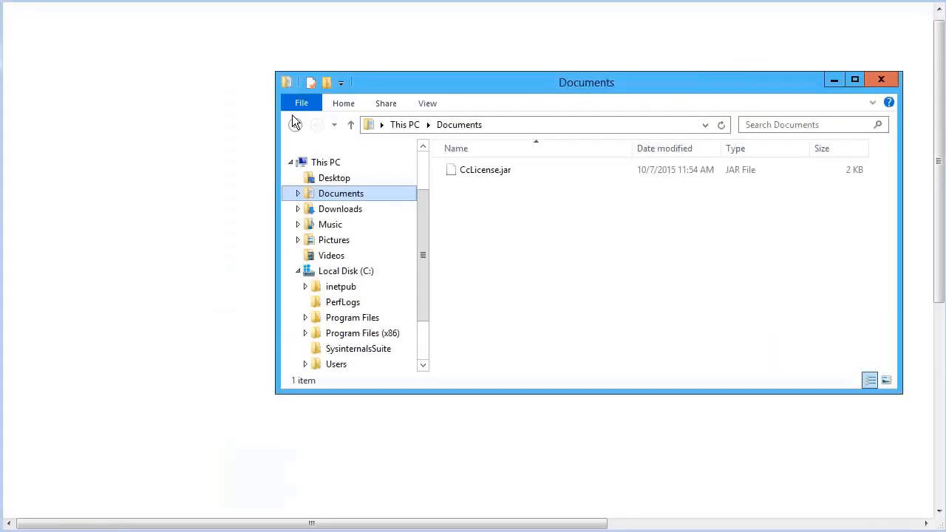
Copy CcLicense.jar from the Documents folder into C:\inetpub\wwwroot\axis\lib.
{"action": "left_click", "coordinate": [517, 170]}
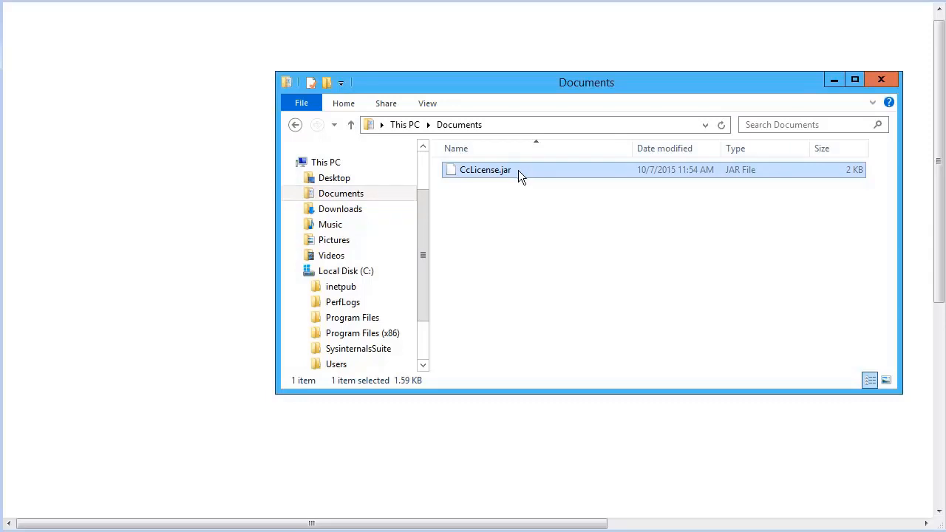
{"action": "right_click", "coordinate": [519, 171]}
{"action": "left_click", "coordinate": [602, 307]}
{"action": "left_click", "coordinate": [317, 292]}
{"action": "left_click", "coordinate": [306, 288]}
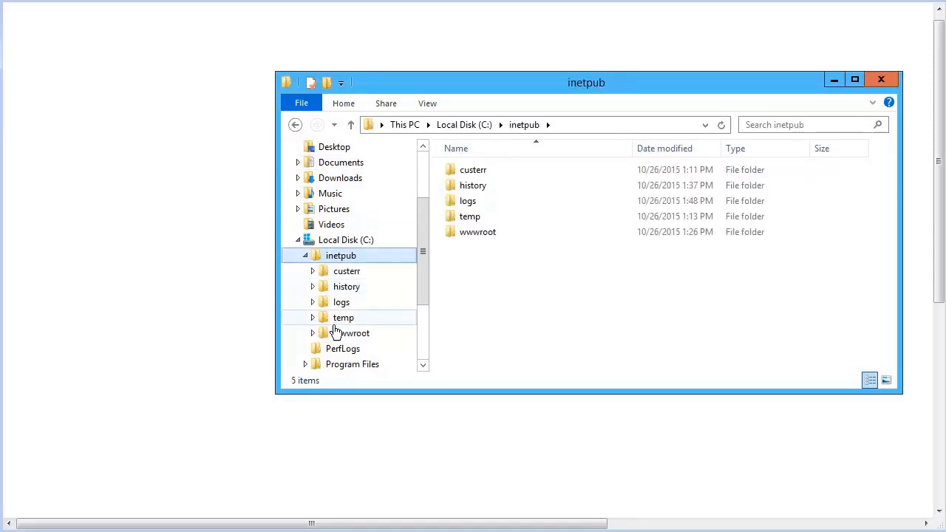
{"action": "left_click", "coordinate": [338, 337]}
{"action": "left_click", "coordinate": [319, 349]}
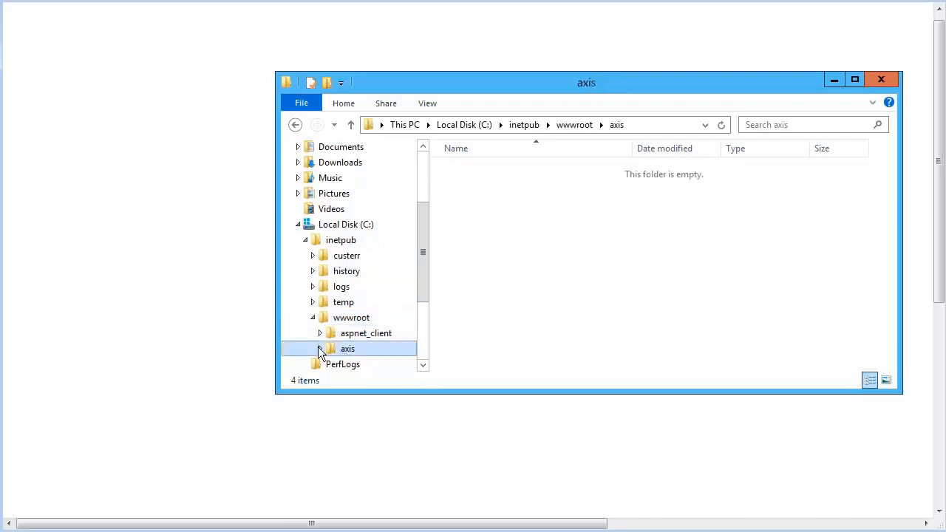
{"action": "left_click", "coordinate": [353, 303]}
{"action": "right_click", "coordinate": [517, 298]}
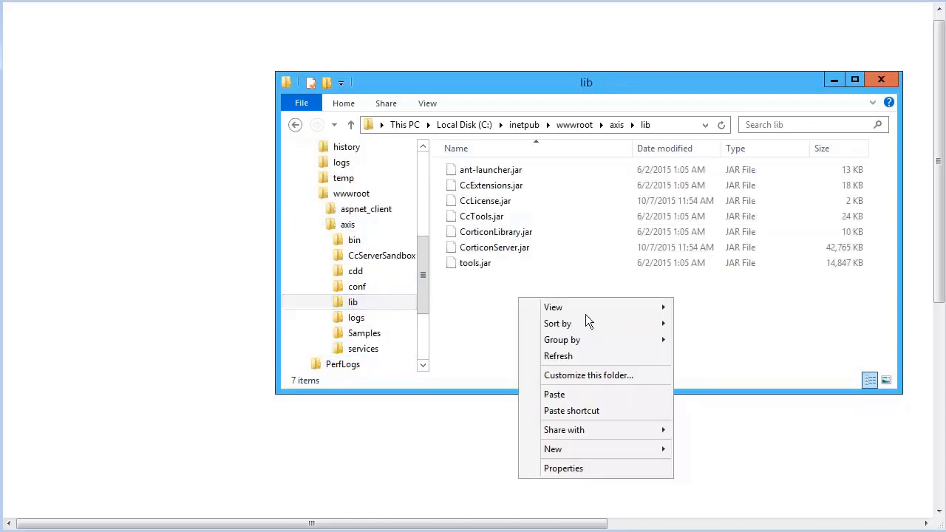
{"action": "left_click", "coordinate": [621, 395]}
{"action": "left_click", "coordinate": [766, 312]}
Open the Start screen.
{"action": "key", "text": "super"}
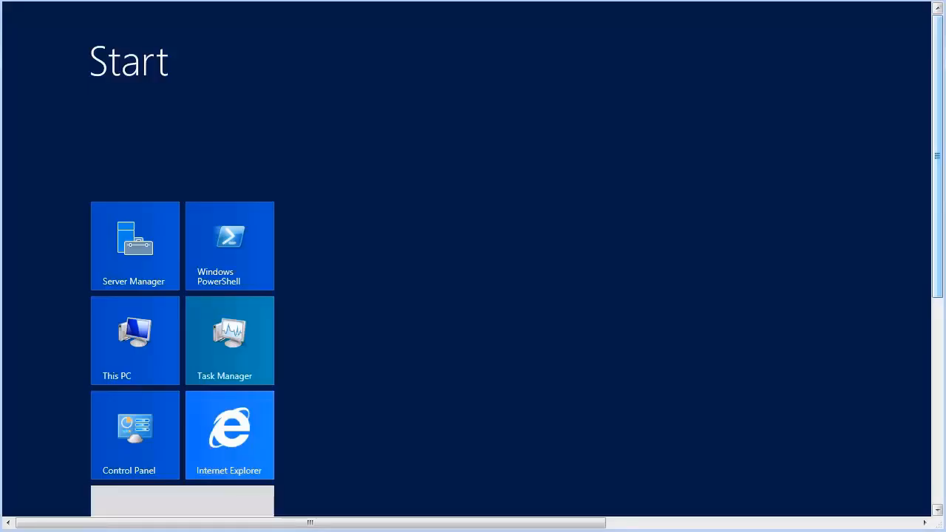